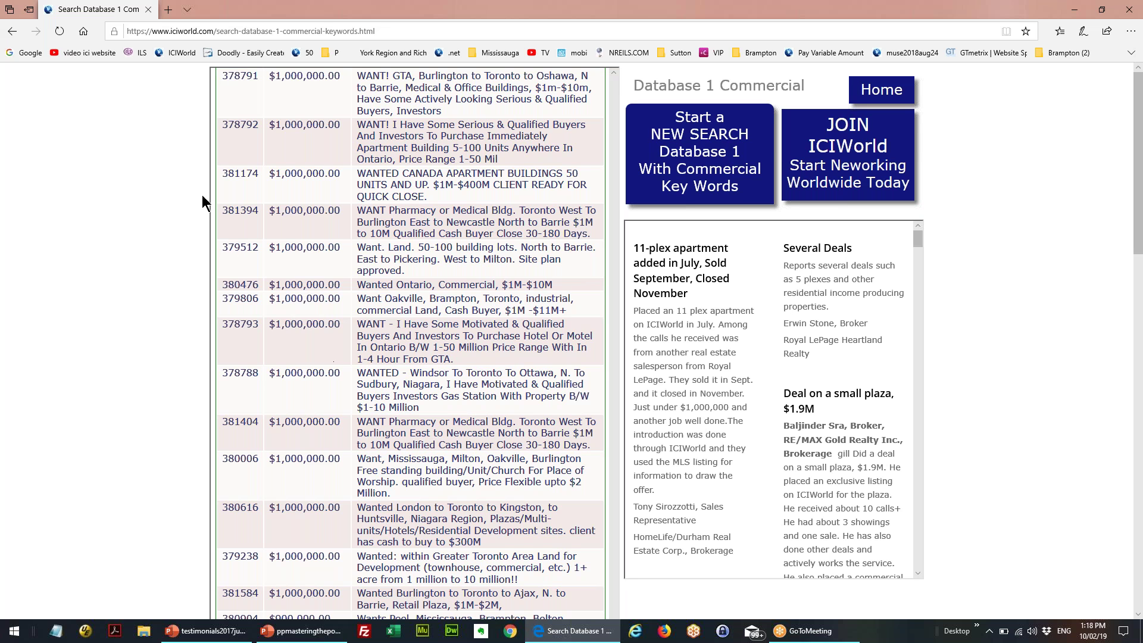
# Step: Return to the commercial database search form and look through the available Key Word options
pyautogui.click(12, 31)
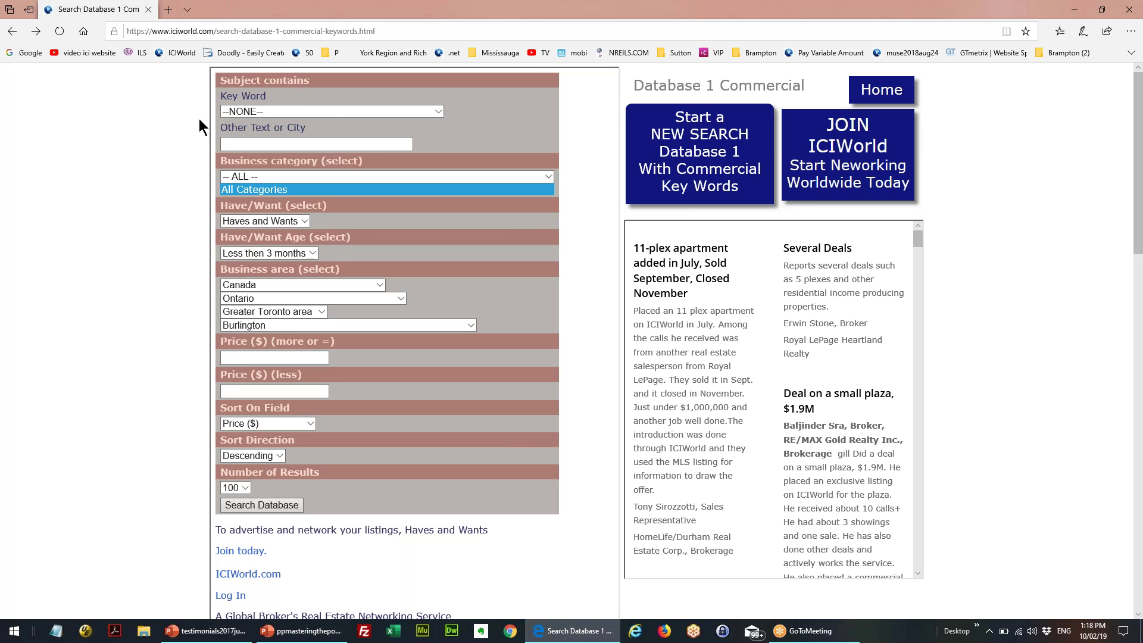
pyautogui.click(313, 112)
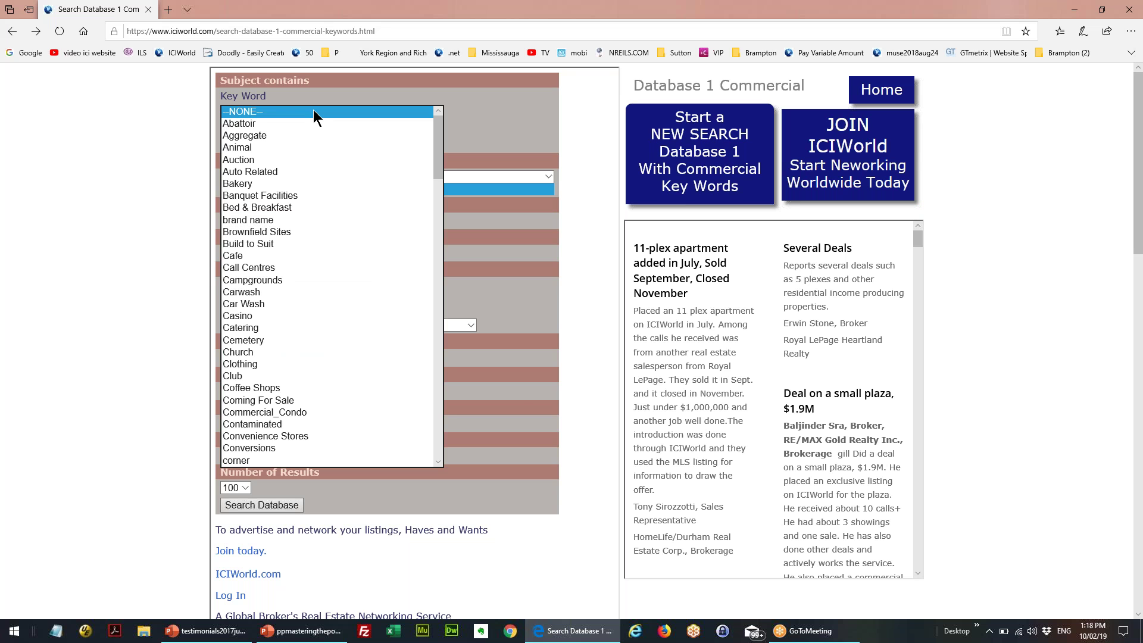
pyautogui.scroll(-6, 337, 208)
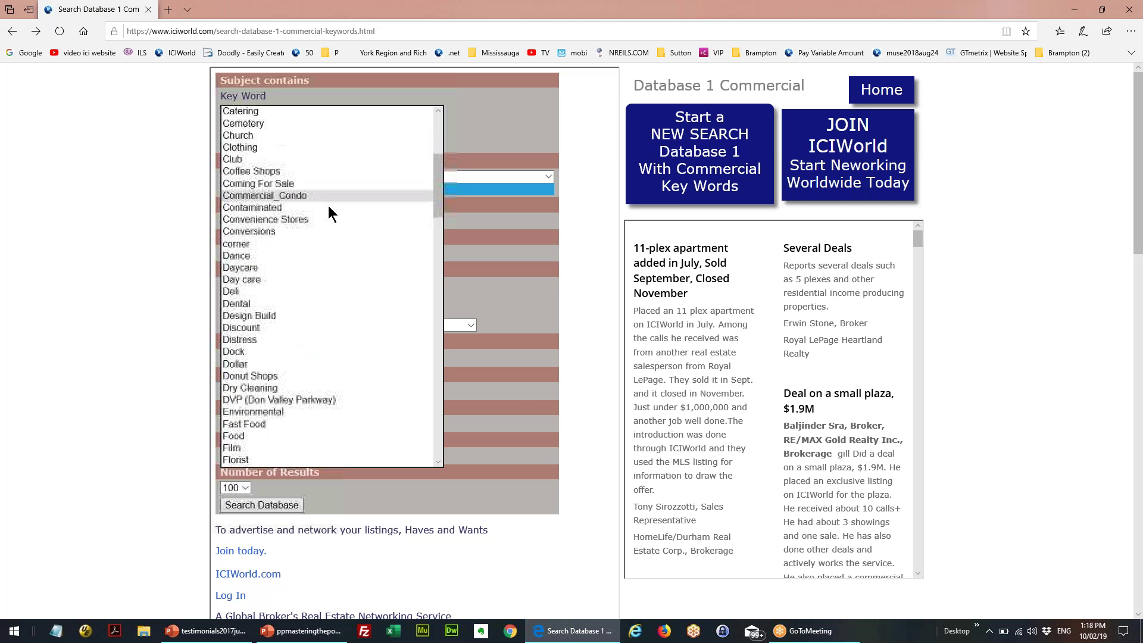
pyautogui.click(116, 174)
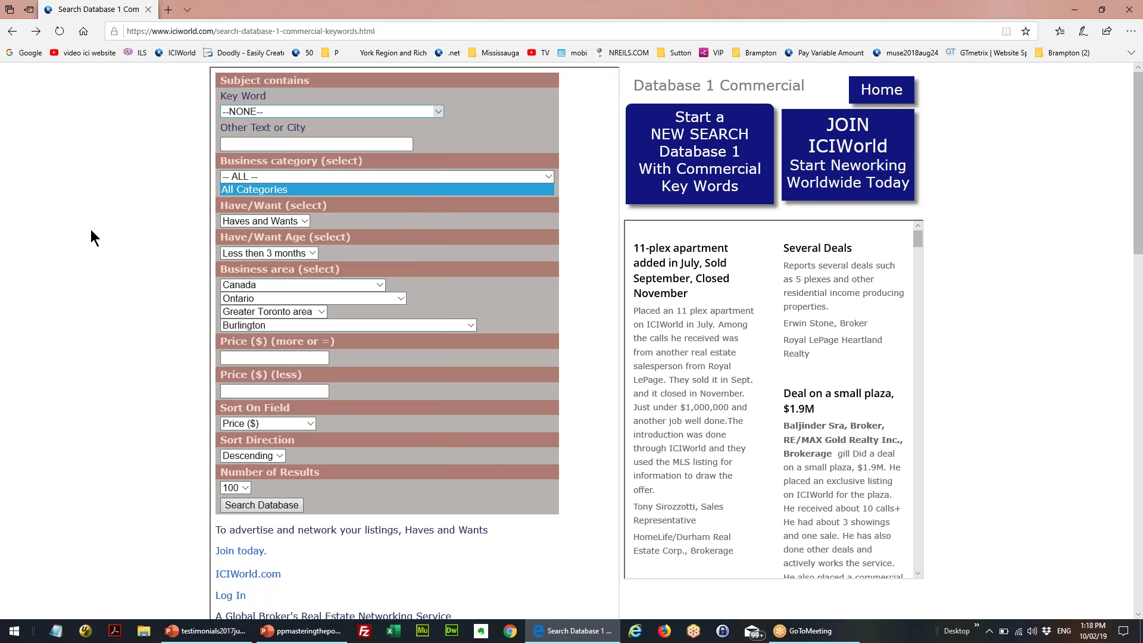
# Step: Go from the ICIWorld home page to the member area and open the Add Have/Want form
pyautogui.click(883, 100)
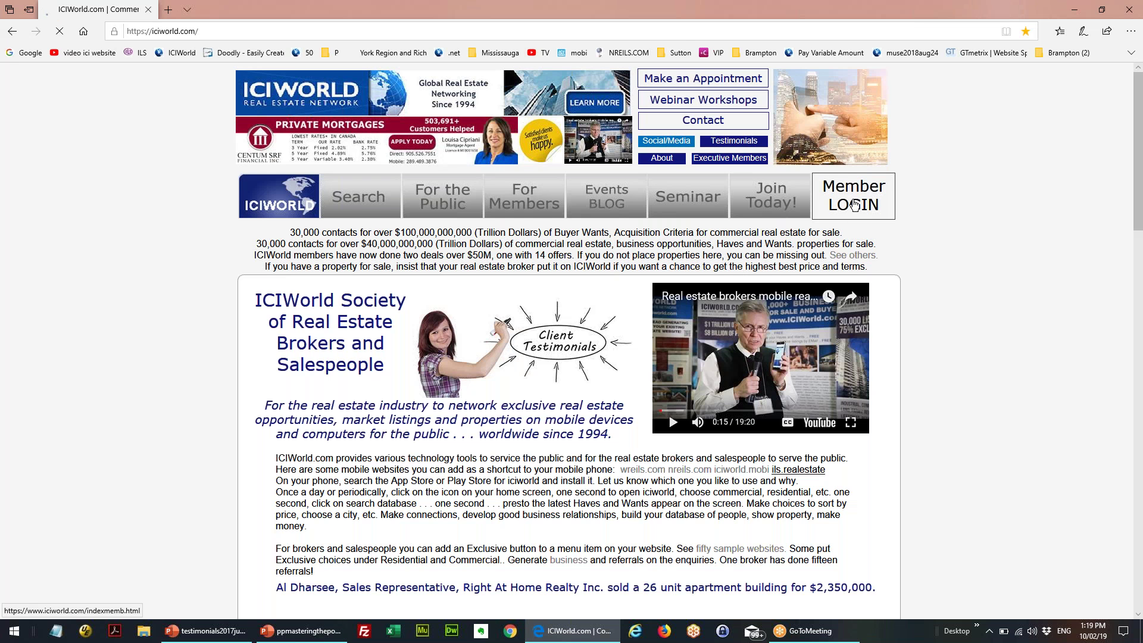
pyautogui.click(855, 205)
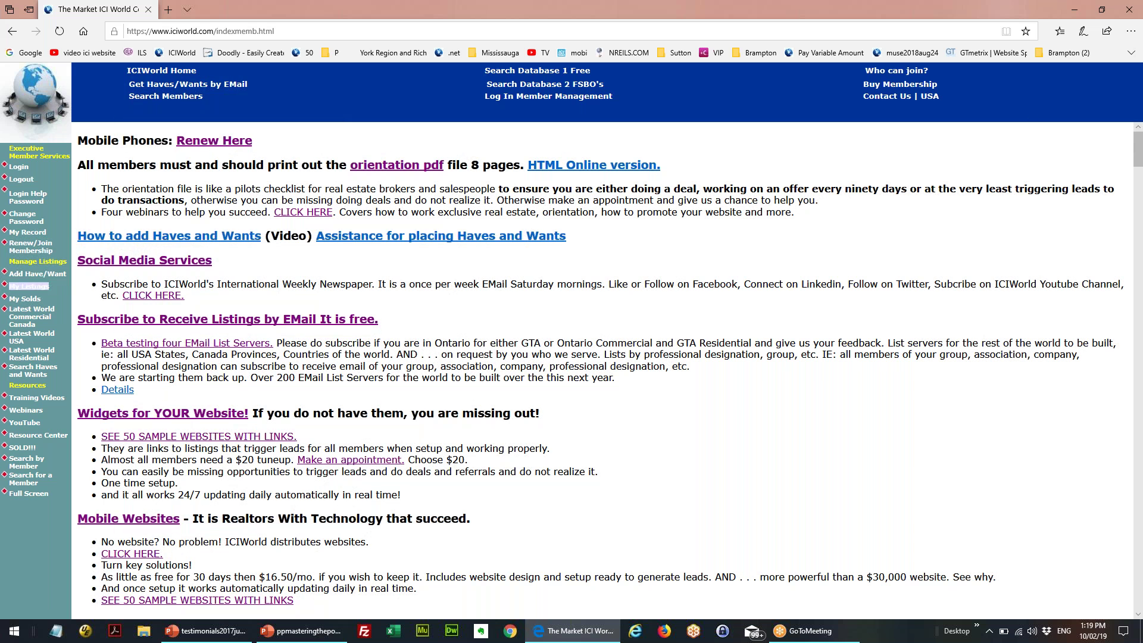
pyautogui.click(34, 280)
# Step: Enter the subject line "Coming for sale Mississauga, detached side split, approx. $990K"
pyautogui.click(725, 200)
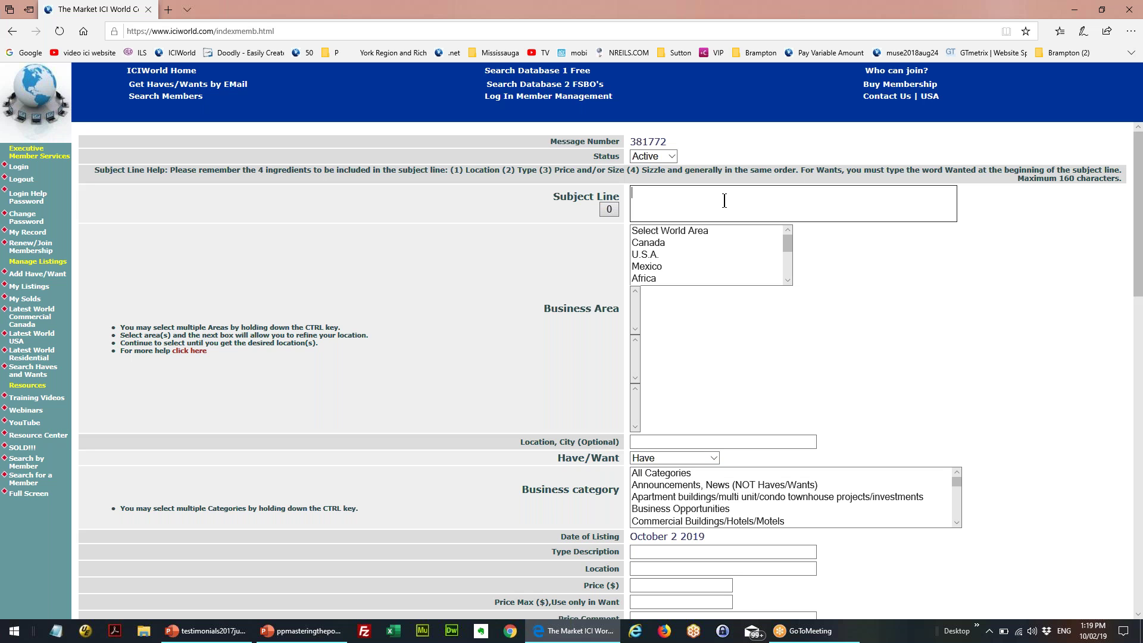
pyautogui.write('Coming for sale Mississauga, ')
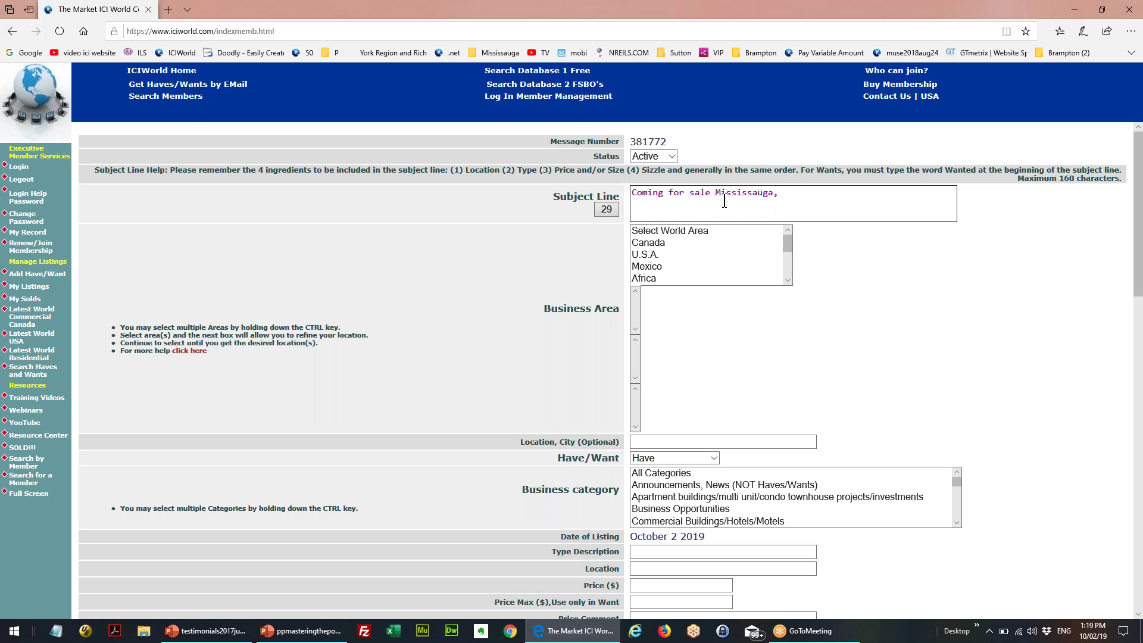
pyautogui.write('detached side split, appro')
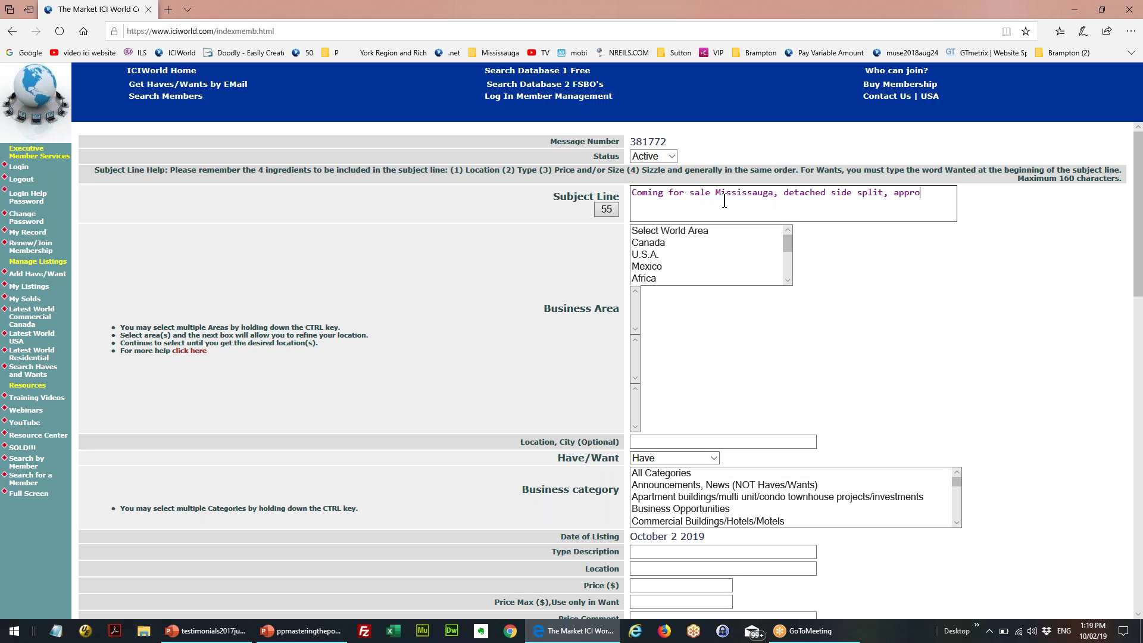
pyautogui.write('x. $990K')
# Step: Set the business area to Canada, Ontario, Greater Toronto area, Mississauga
pyautogui.click(665, 243)
pyautogui.click(684, 315)
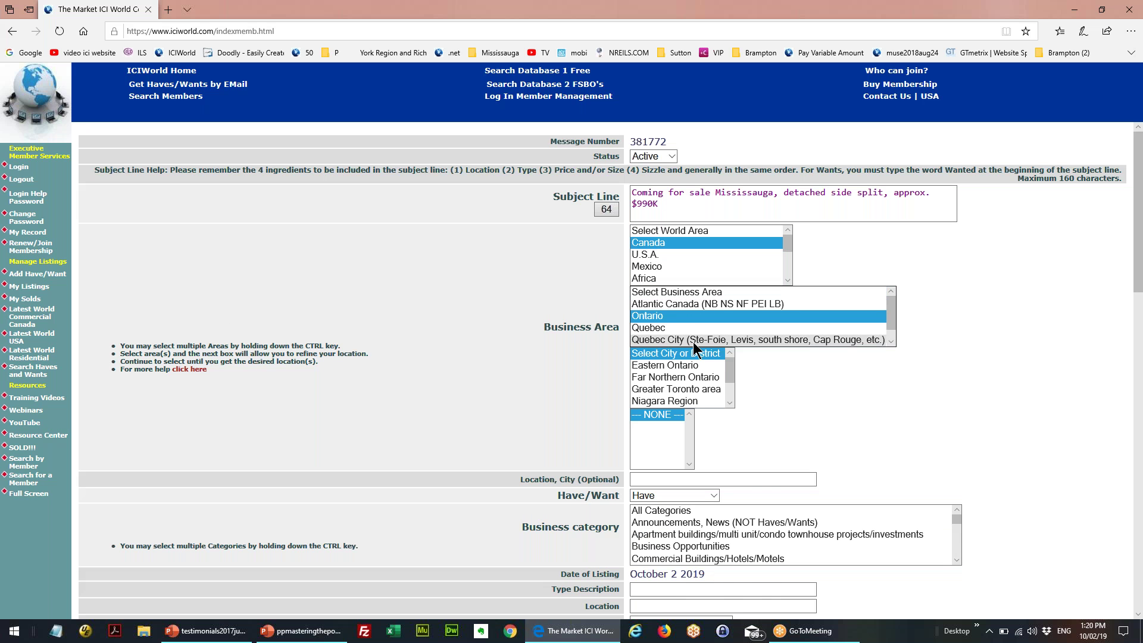
pyautogui.click(691, 388)
pyautogui.scroll(-3, 710, 431)
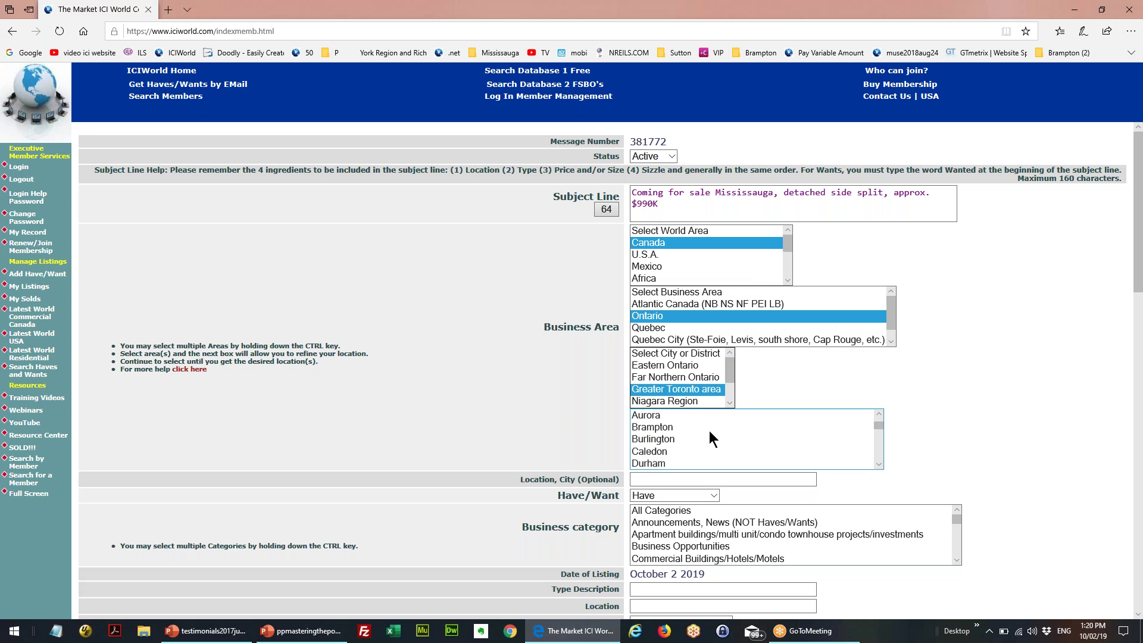
pyautogui.scroll(-3, 709, 430)
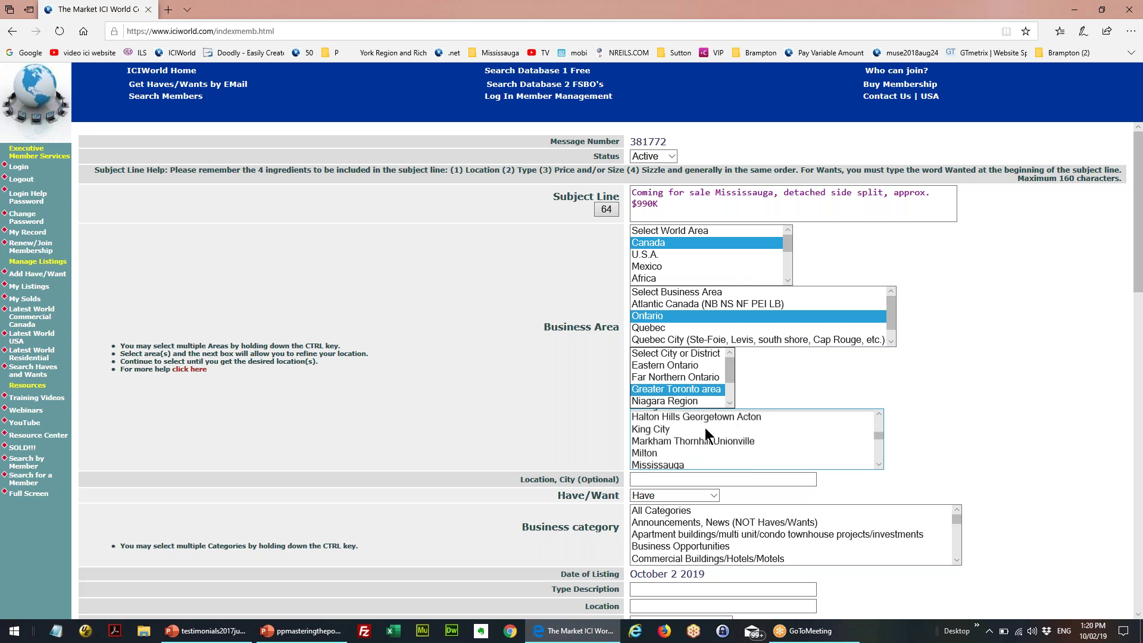
pyautogui.click(684, 436)
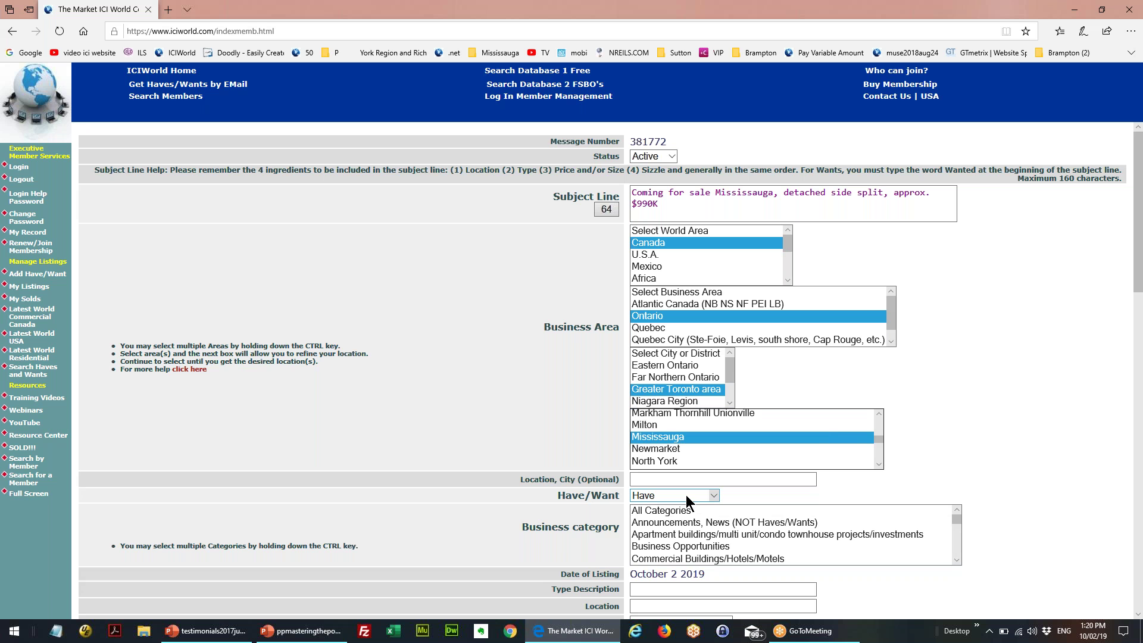
# Step: Set the business category to "Residential estates, single family homes, condos, cottages, vacation homes"
pyautogui.scroll(-3, 686, 495)
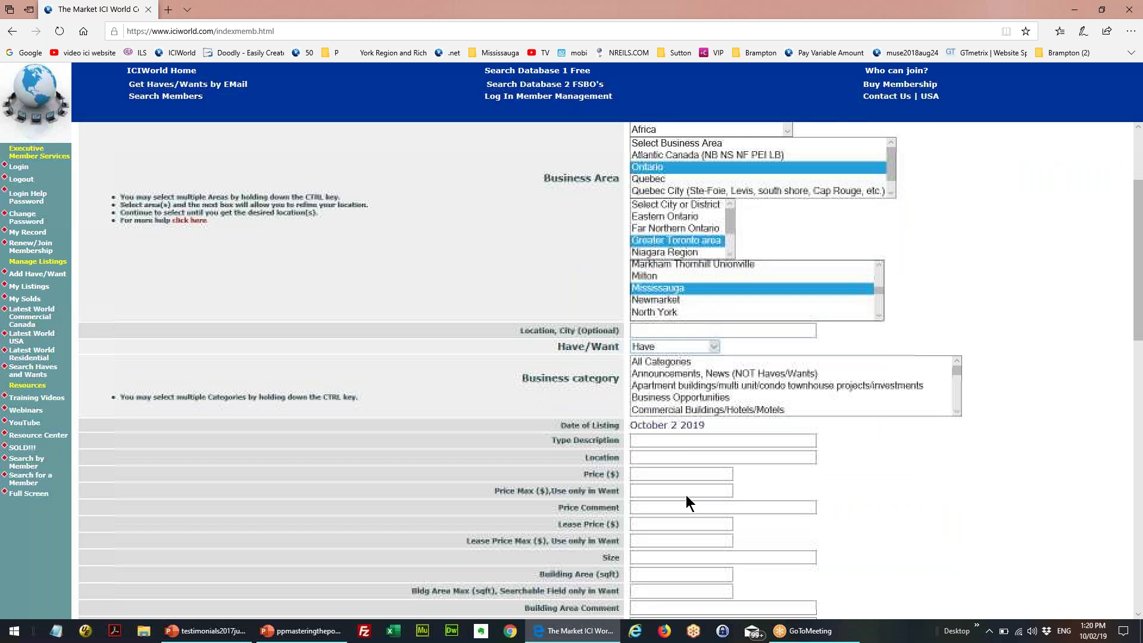
pyautogui.scroll(-2, 713, 381)
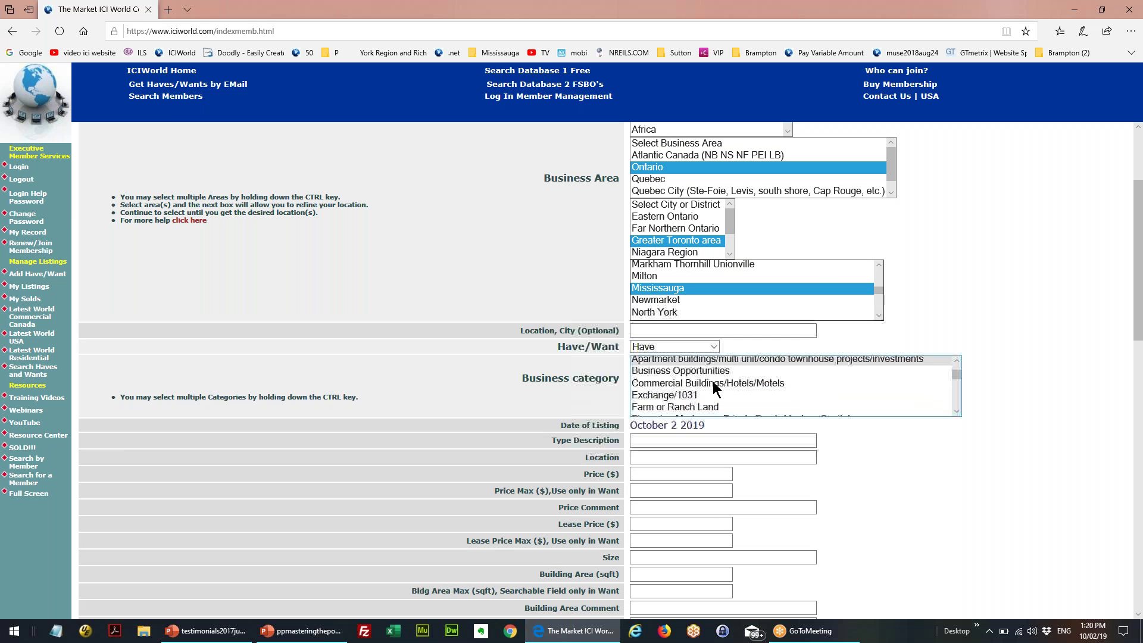
pyautogui.scroll(-2, 713, 381)
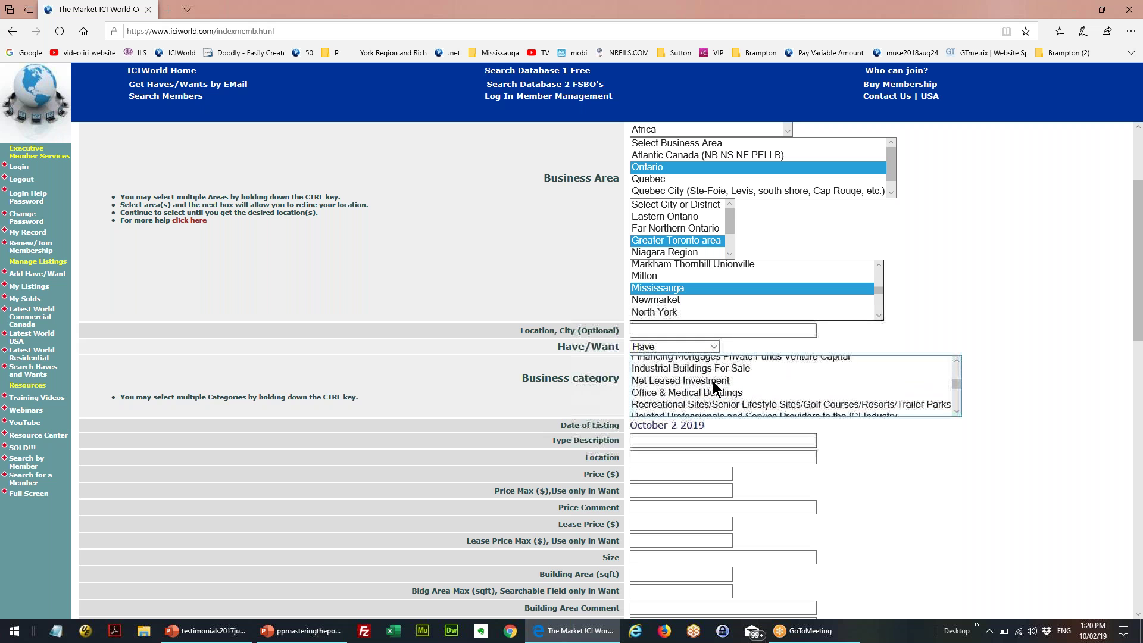
pyautogui.scroll(-1, 713, 381)
pyautogui.click(712, 381)
# Step: Fill in the type description as "home" and the location as "Mississauga"
pyautogui.click(695, 442)
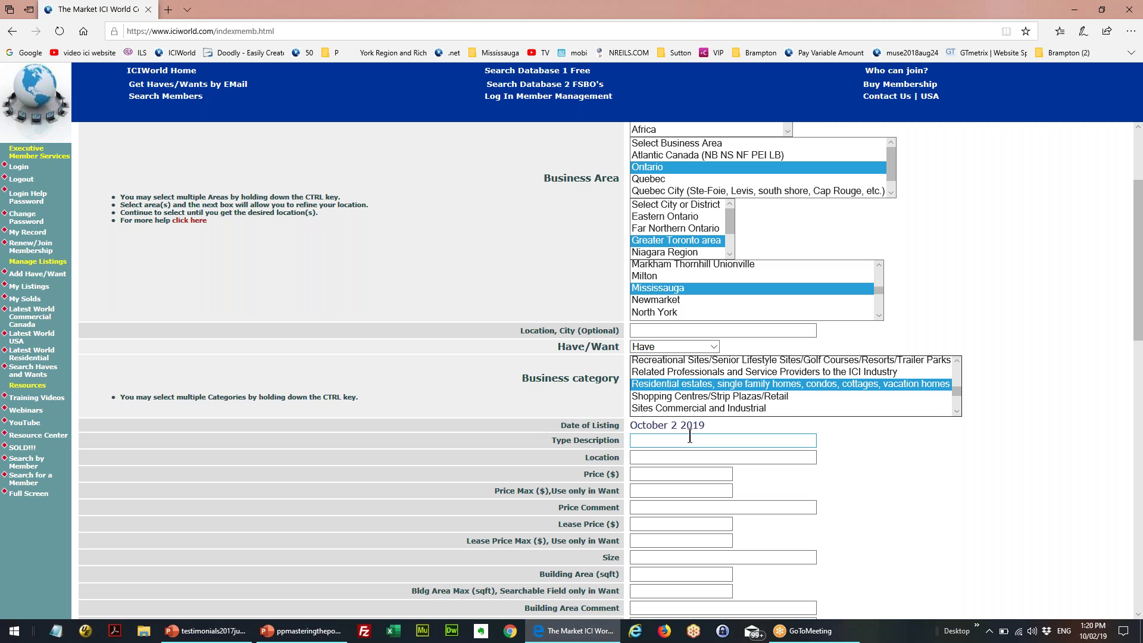
pyautogui.click(689, 436)
pyautogui.write('home')
pyautogui.press('Tab')
pyautogui.write('Mississauga')
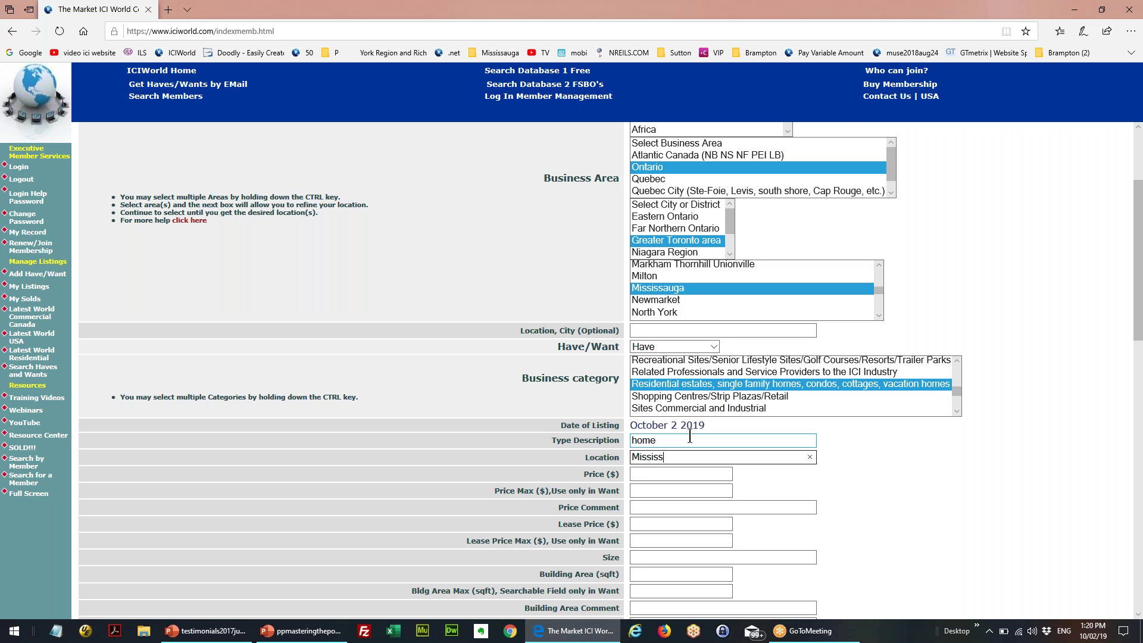
# Step: Set the price to 900,000 and add the price comment "price approx. coming for sale"
pyautogui.press('Tab')
pyautogui.write('900,000')
pyautogui.press('Tab')
pyautogui.press('Tab')
pyautogui.write('price approx. coming for sale')
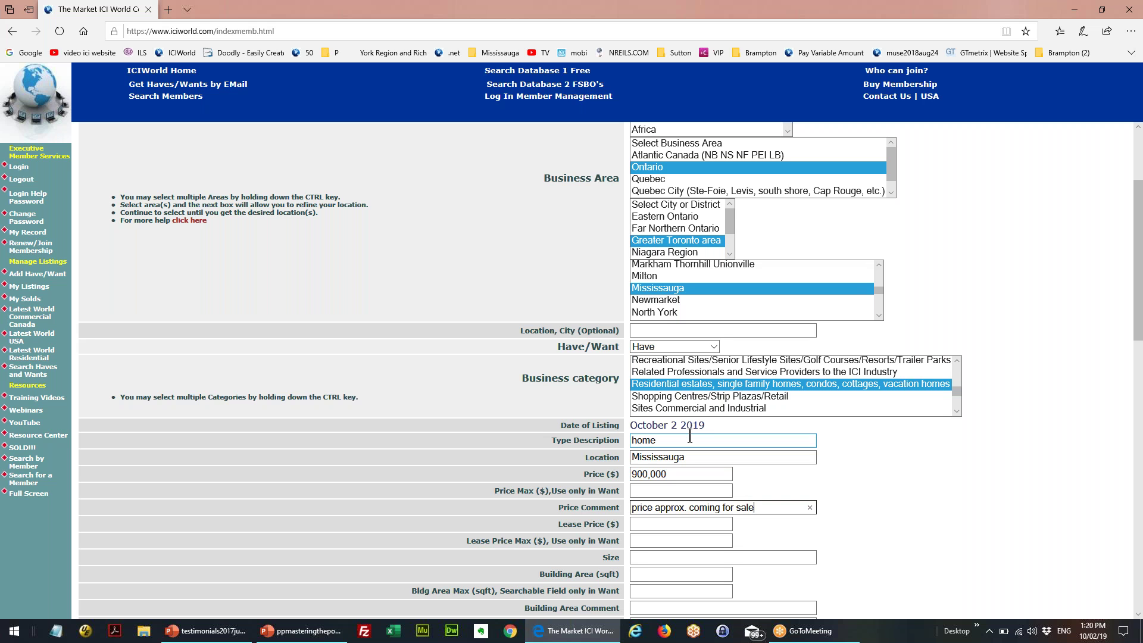
# Step: Copy the full subject line text and paste it into the Comments field
pyautogui.scroll(3, 893, 223)
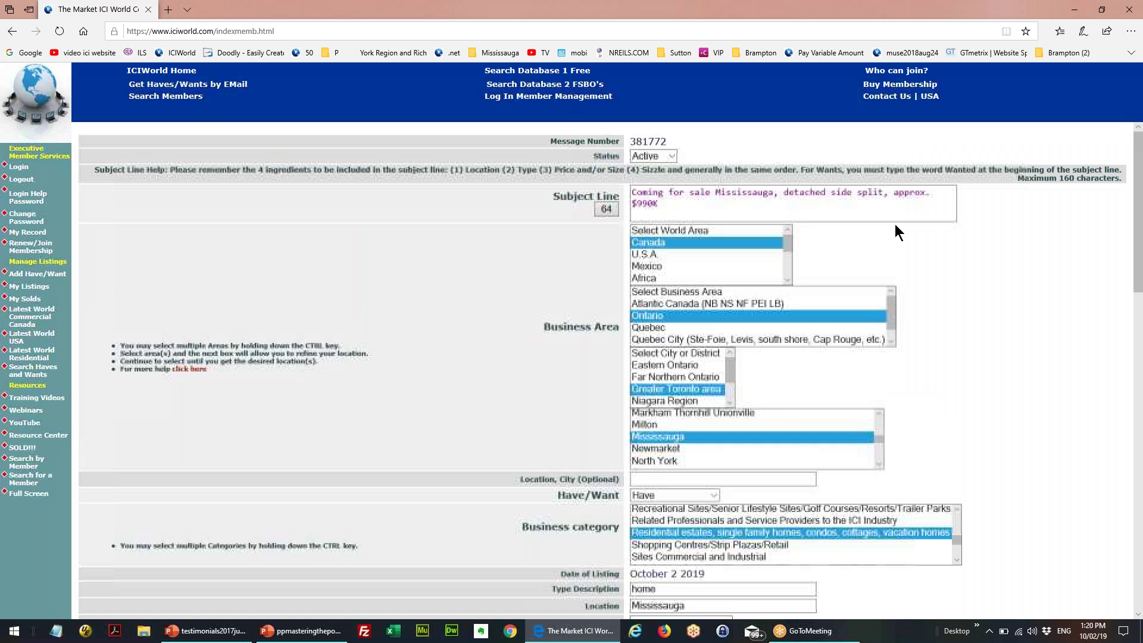
pyautogui.click(786, 191)
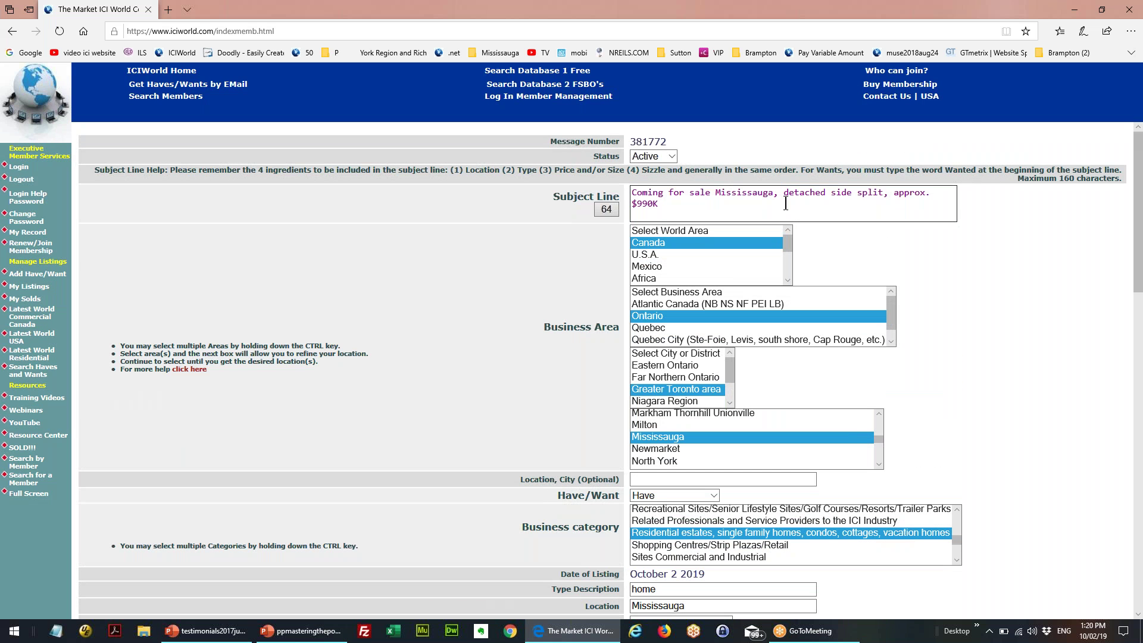
pyautogui.tripleClick(786, 204)
pyautogui.hotkey('ctrl', 'c')
pyautogui.rightClick(787, 196)
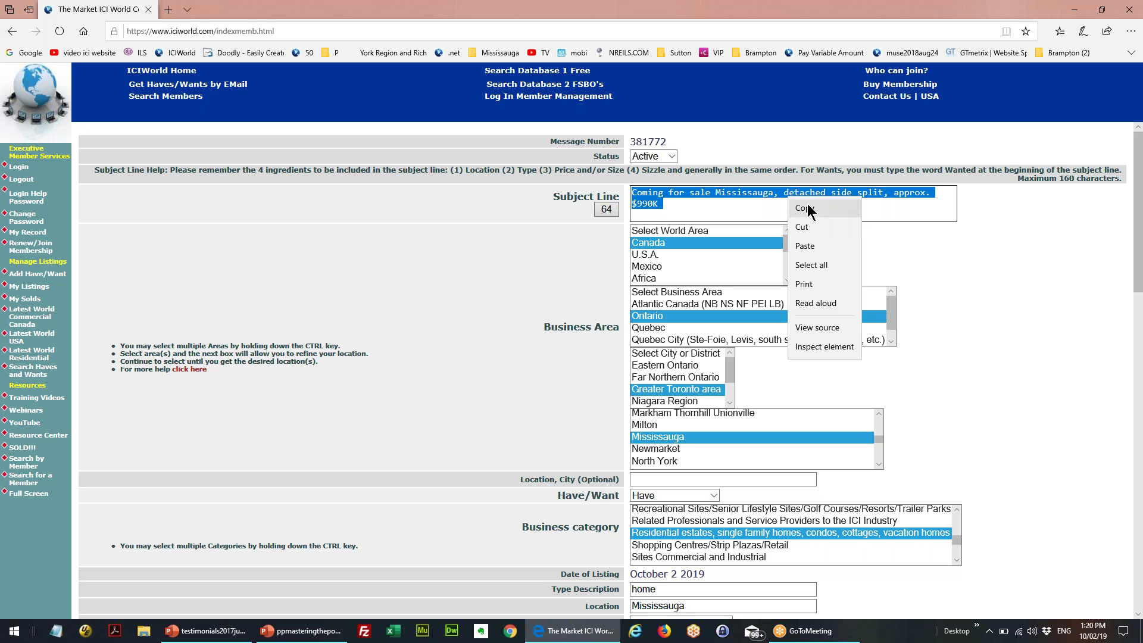
pyautogui.click(804, 207)
pyautogui.scroll(-15, 514, 294)
pyautogui.click(693, 263)
pyautogui.hotkey('ctrl', 'v')
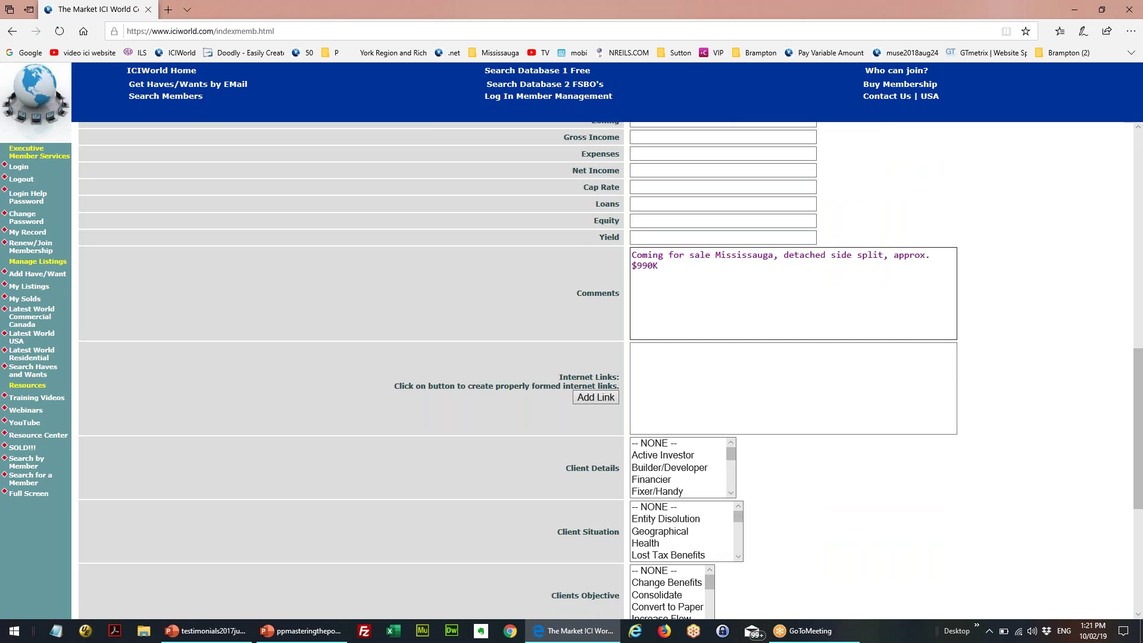
# Step: Check the maximum character limit stated in the subject line help text
pyautogui.scroll(15, 516, 298)
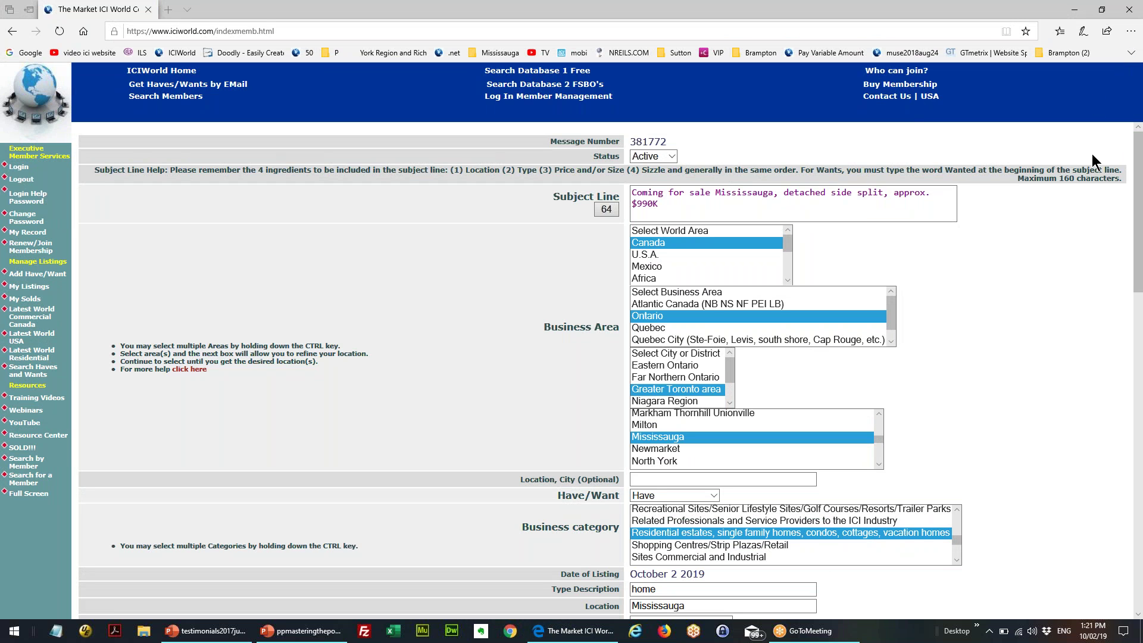
pyautogui.moveTo(1050, 179); pyautogui.dragTo(1094, 180)
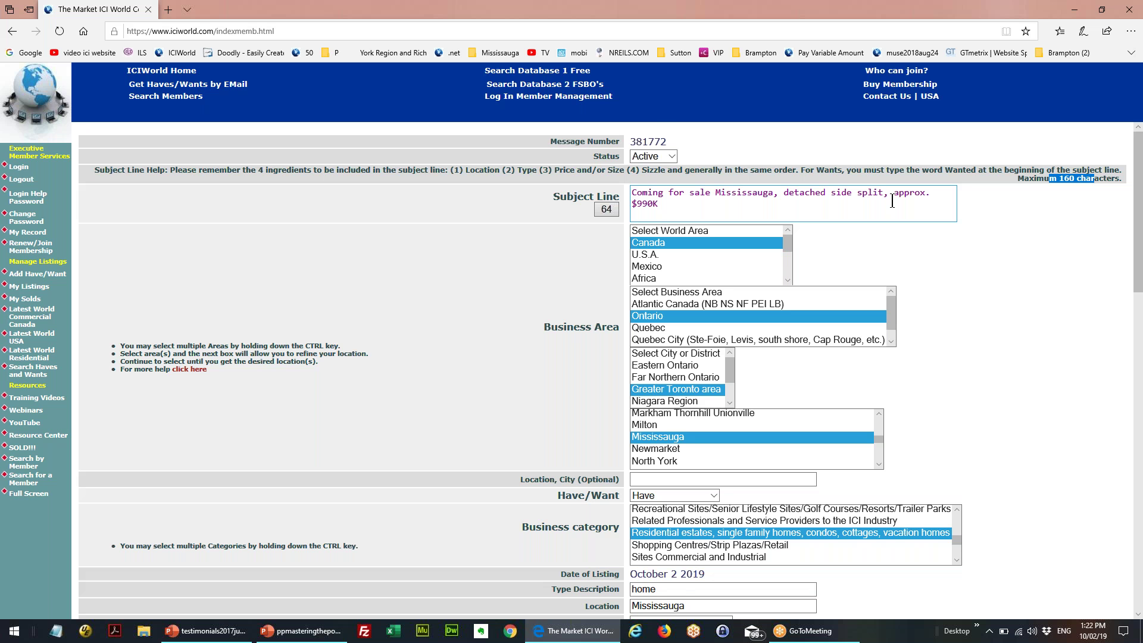
pyautogui.scroll(-5, 1032, 253)
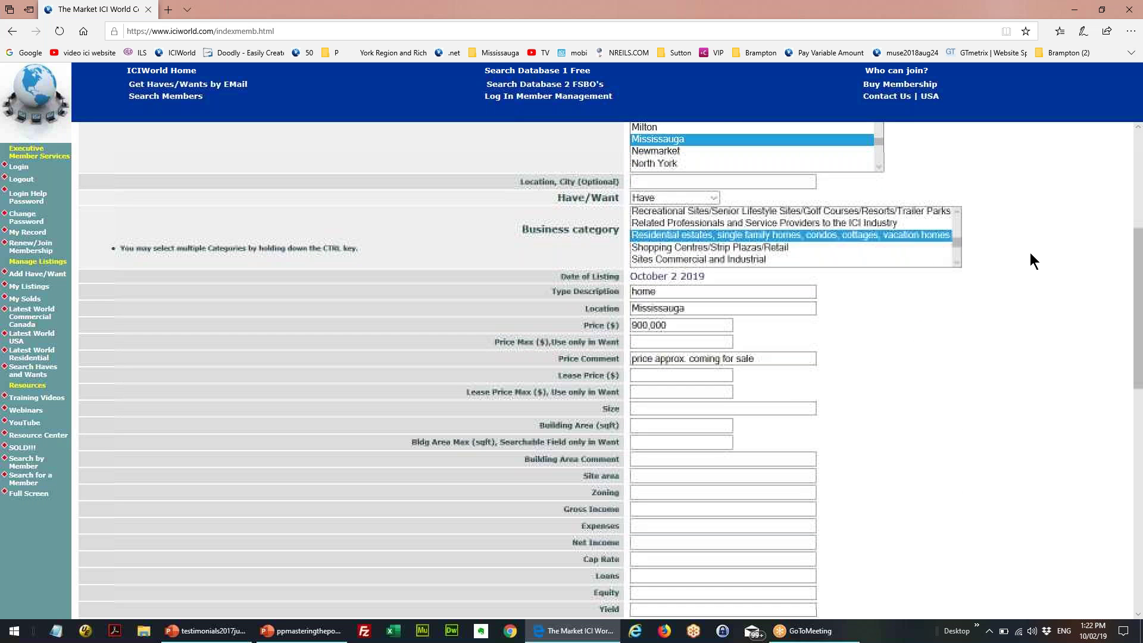
pyautogui.scroll(-6, 997, 316)
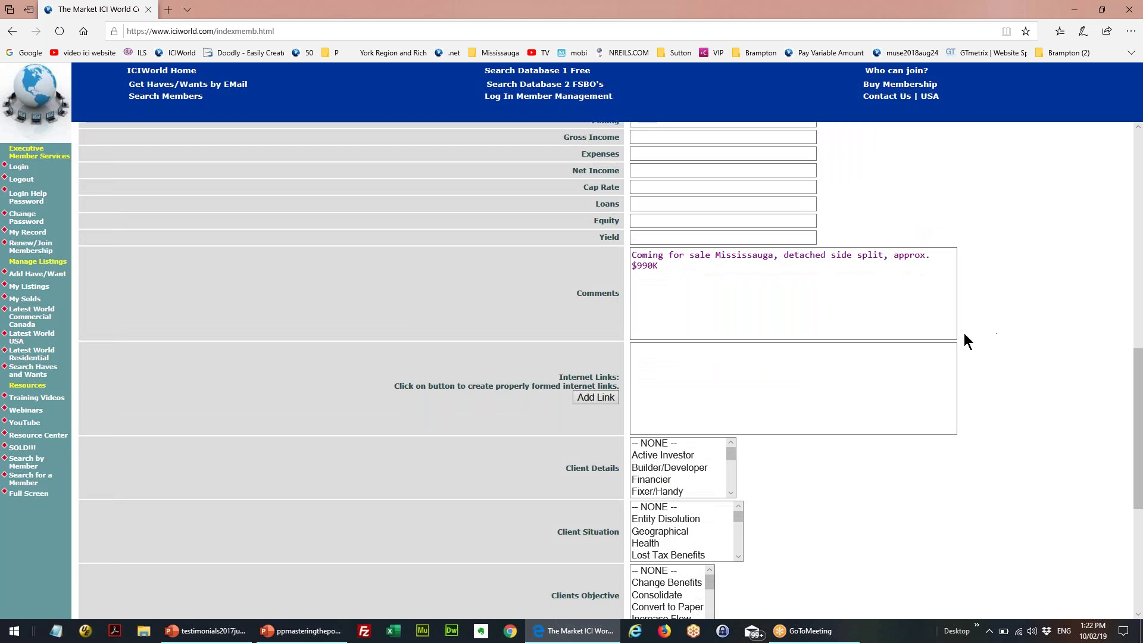
pyautogui.moveTo(602, 385); pyautogui.dragTo(565, 387)
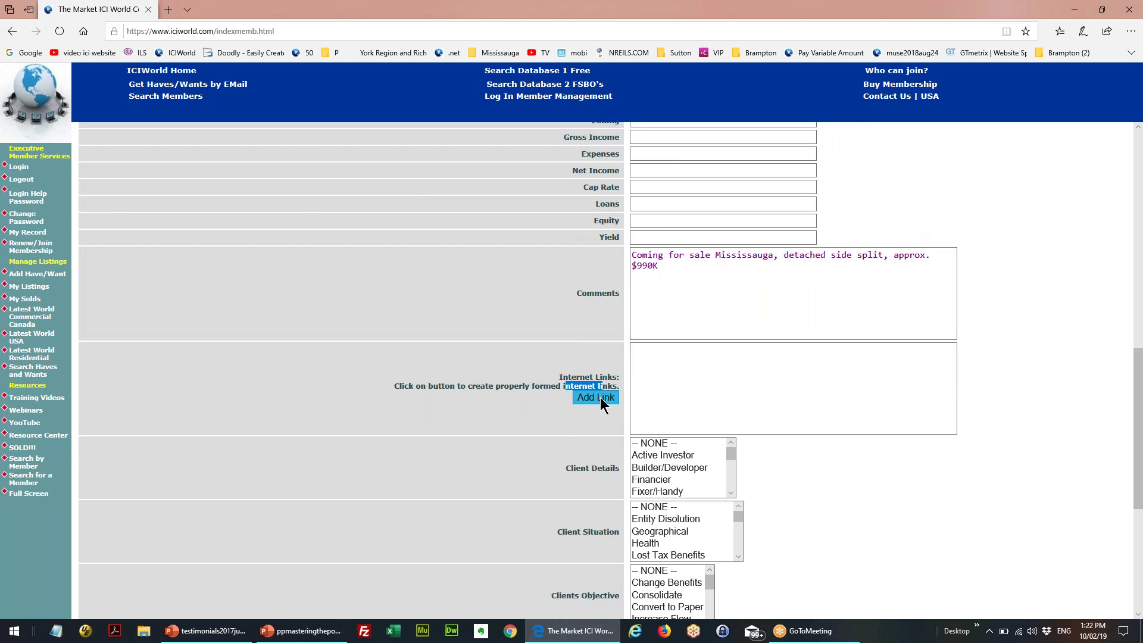
pyautogui.click(598, 398)
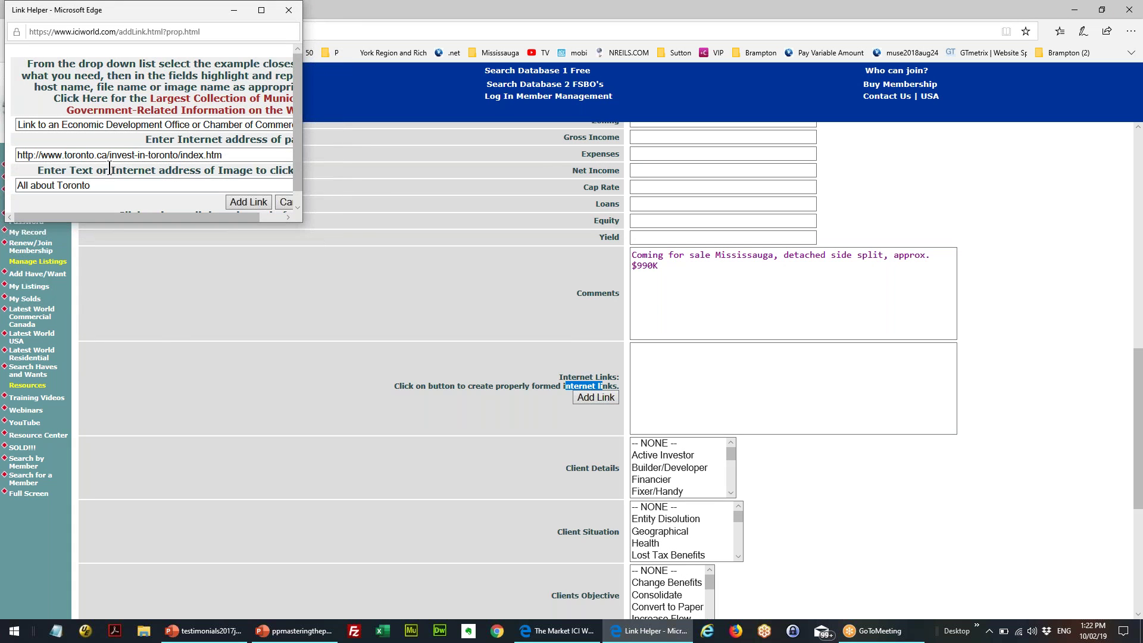
pyautogui.click(241, 201)
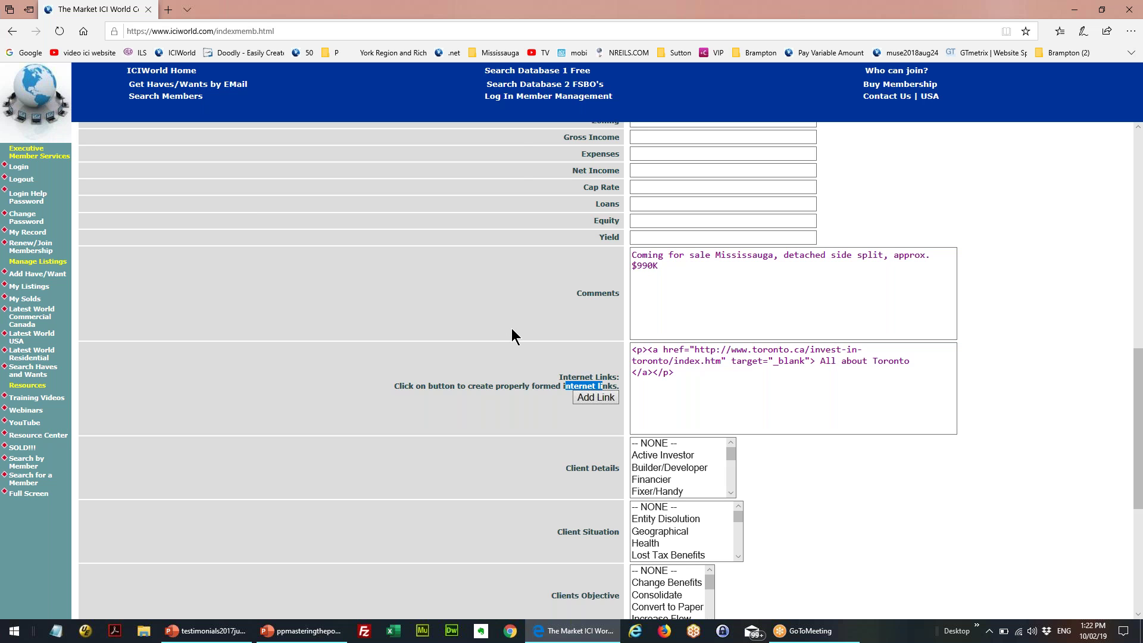
pyautogui.click(598, 397)
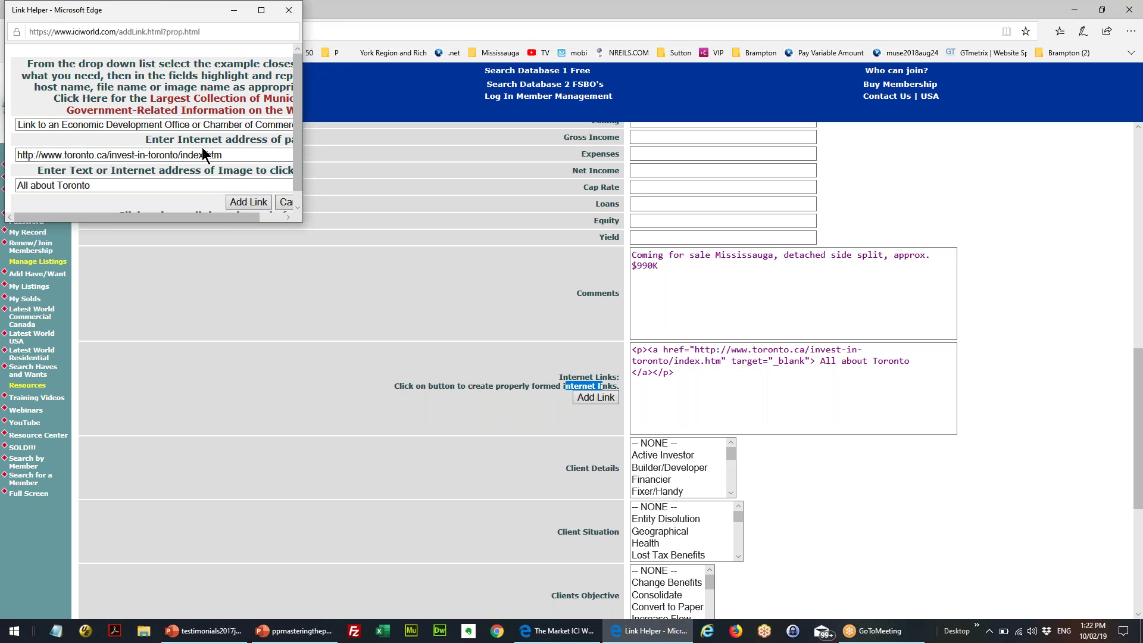
pyautogui.moveTo(229, 156); pyautogui.dragTo(63, 155)
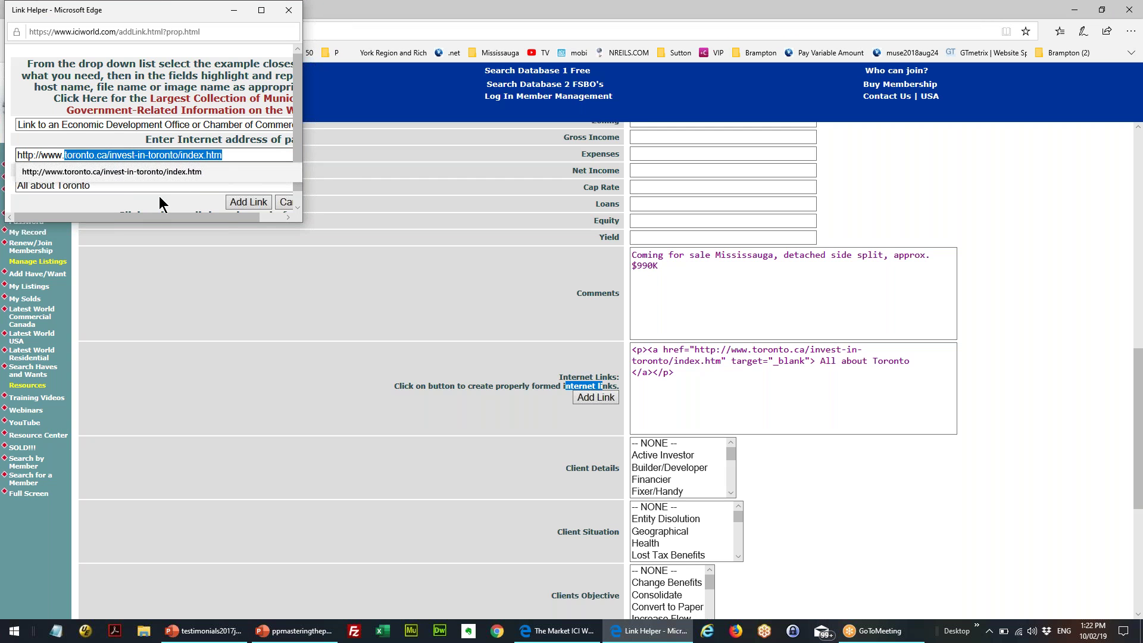
pyautogui.press('BackSpace')
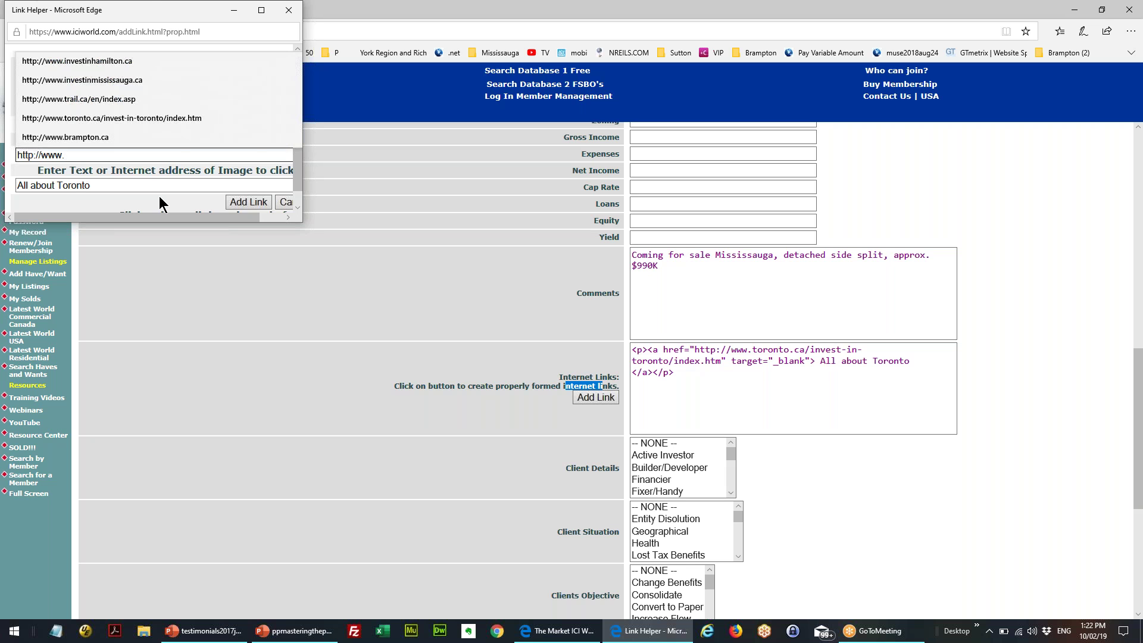
pyautogui.write('investin')
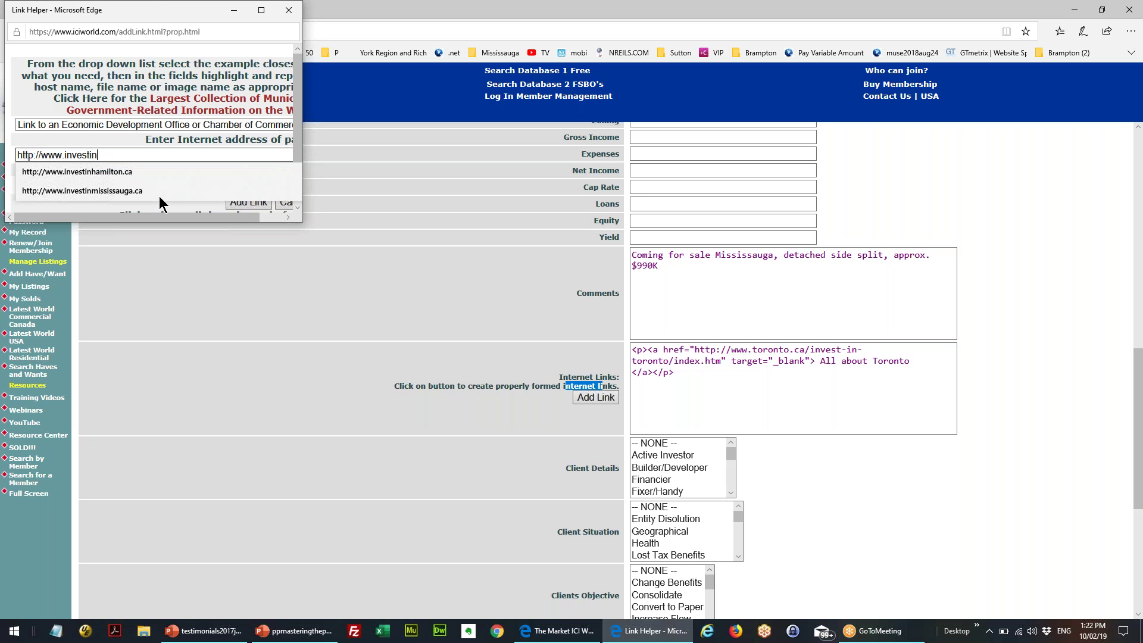
pyautogui.write('mississauga.ca')
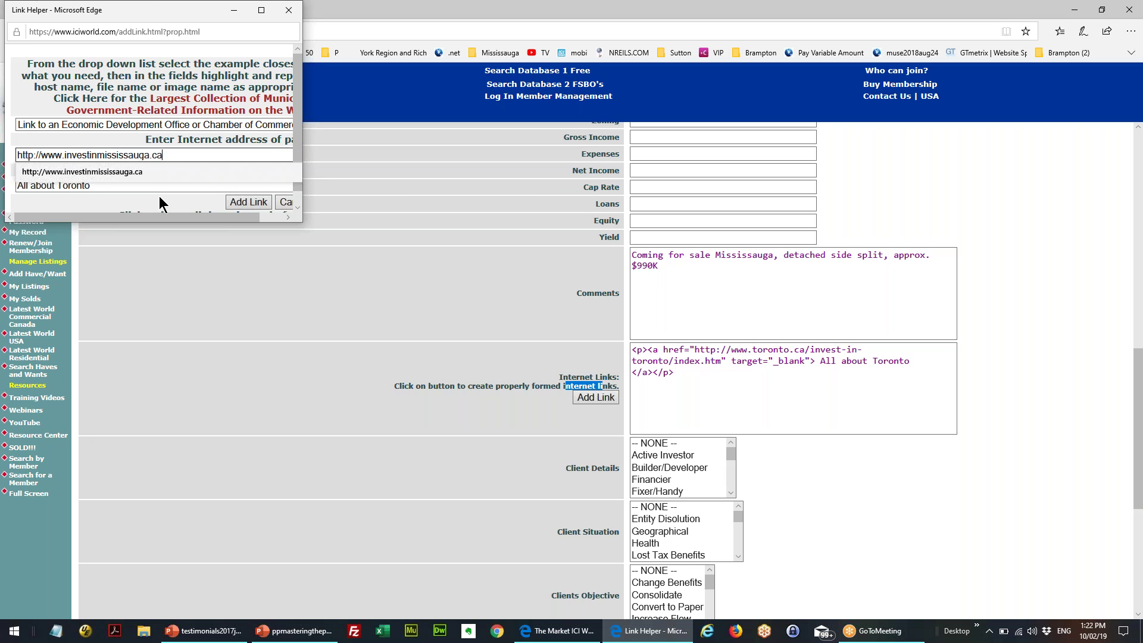
# Step: Set the link's text to "All about Mississauga" and add the link to the listing's Internet Links
pyautogui.click(116, 186)
pyautogui.press('BackSpace')
pyautogui.press('BackSpace')
pyautogui.press('BackSpace')
pyautogui.press('BackSpace')
pyautogui.press('BackSpace')
pyautogui.press('BackSpace')
pyautogui.press('BackSpace')
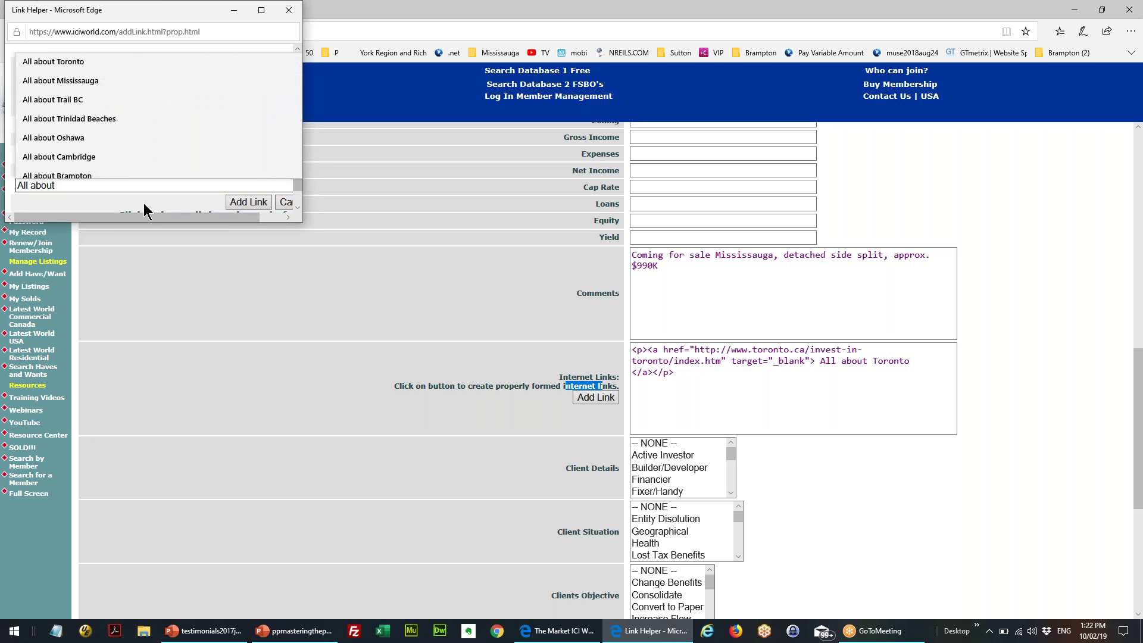
pyautogui.write('Mississau')
pyautogui.press('Down')
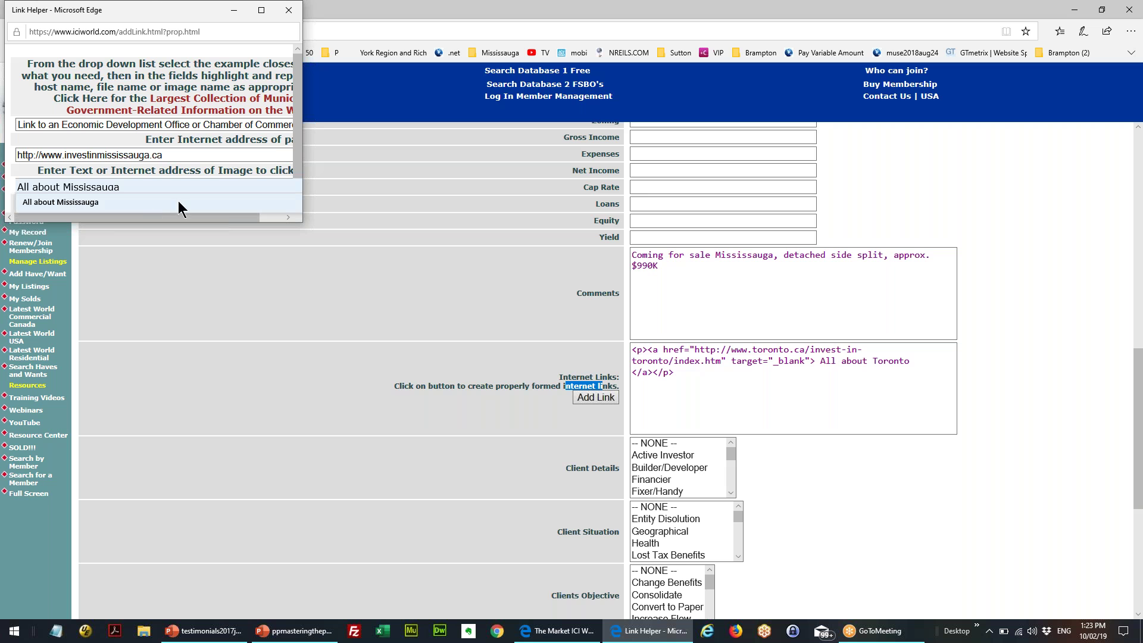
pyautogui.press('Return')
pyautogui.moveTo(302, 116); pyautogui.dragTo(429, 116)
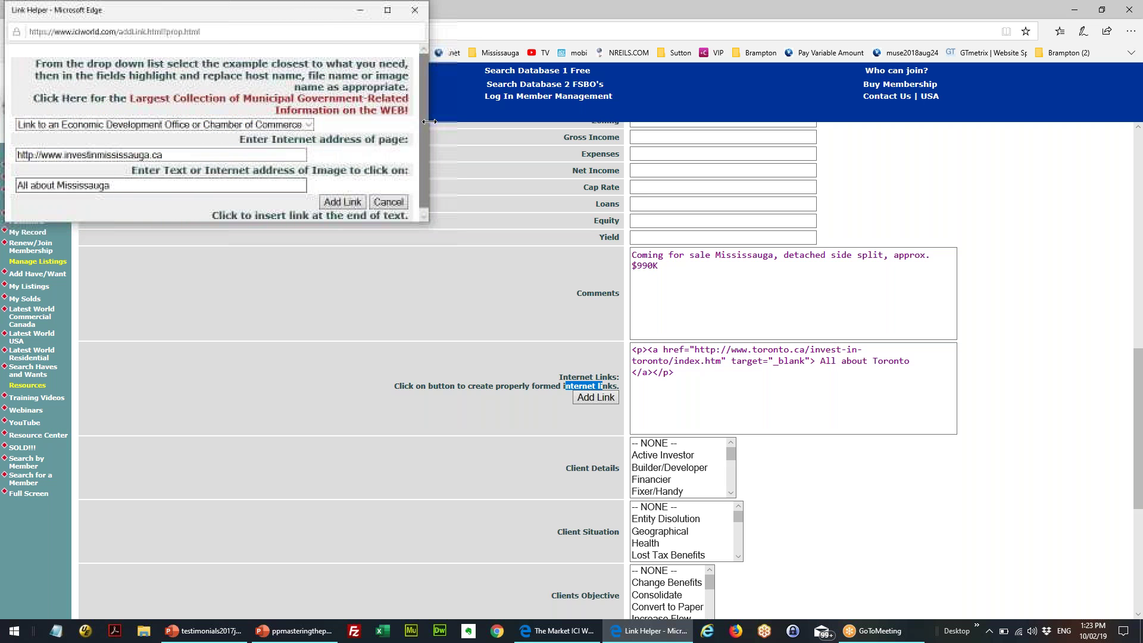
pyautogui.click(343, 202)
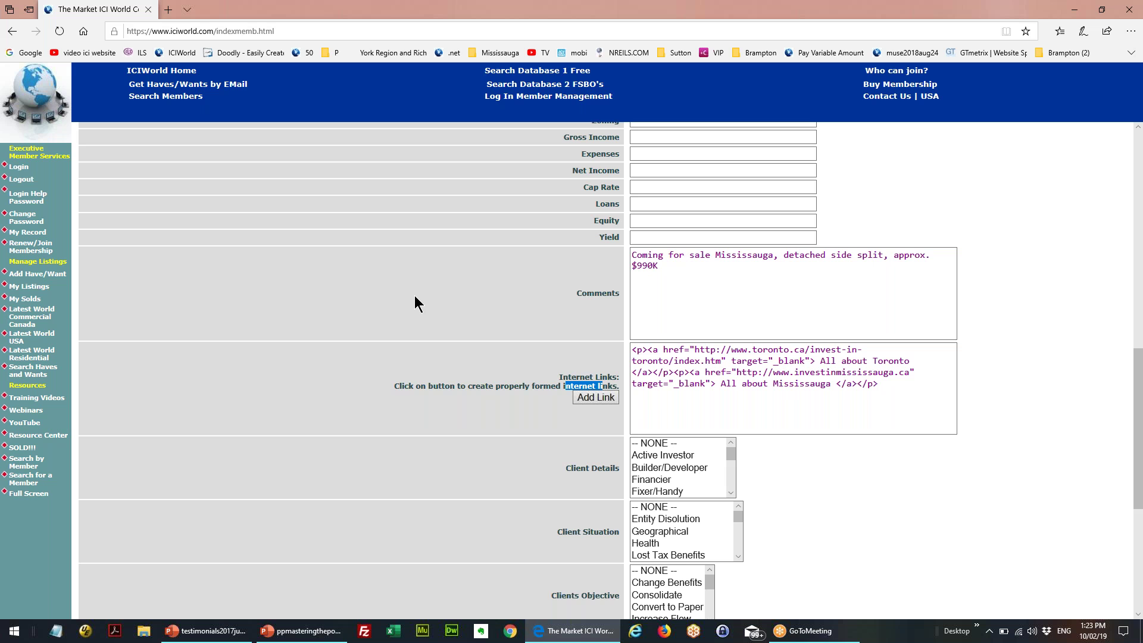
# Step: Open investinmississauga.ca in a new browser tab to check the linked site
pyautogui.click(169, 10)
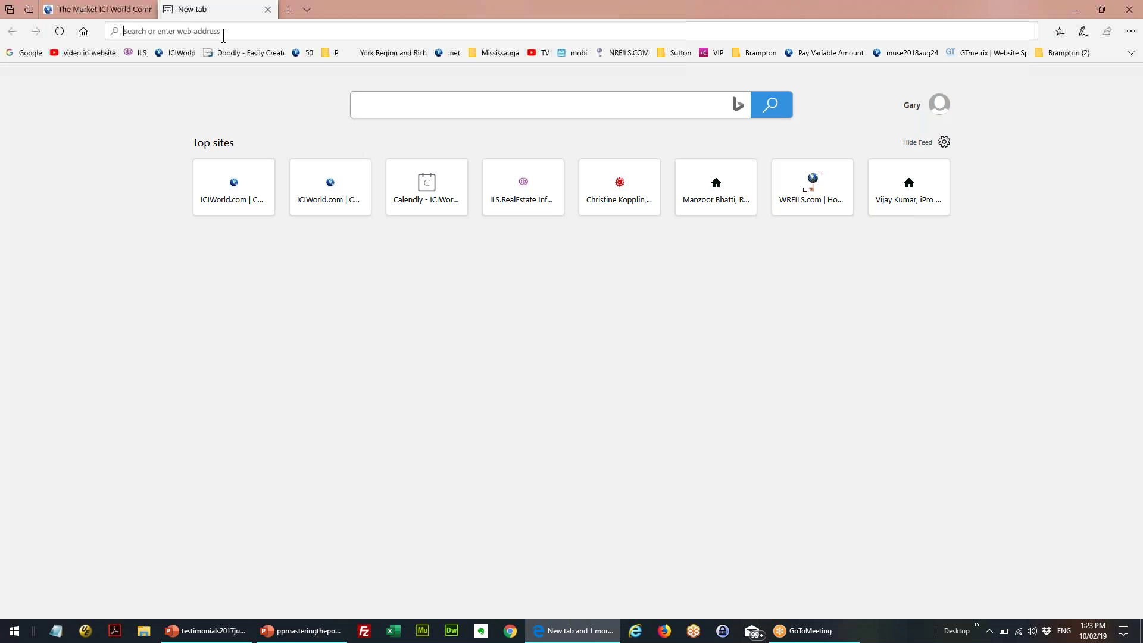
pyautogui.write('inve')
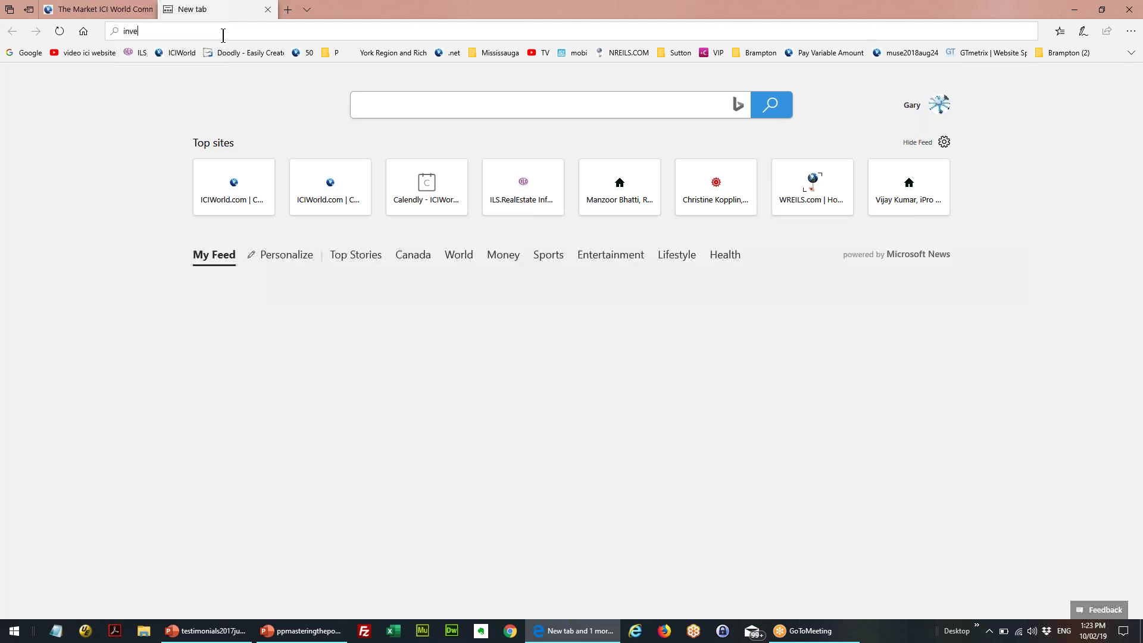
pyautogui.write('stinmiss')
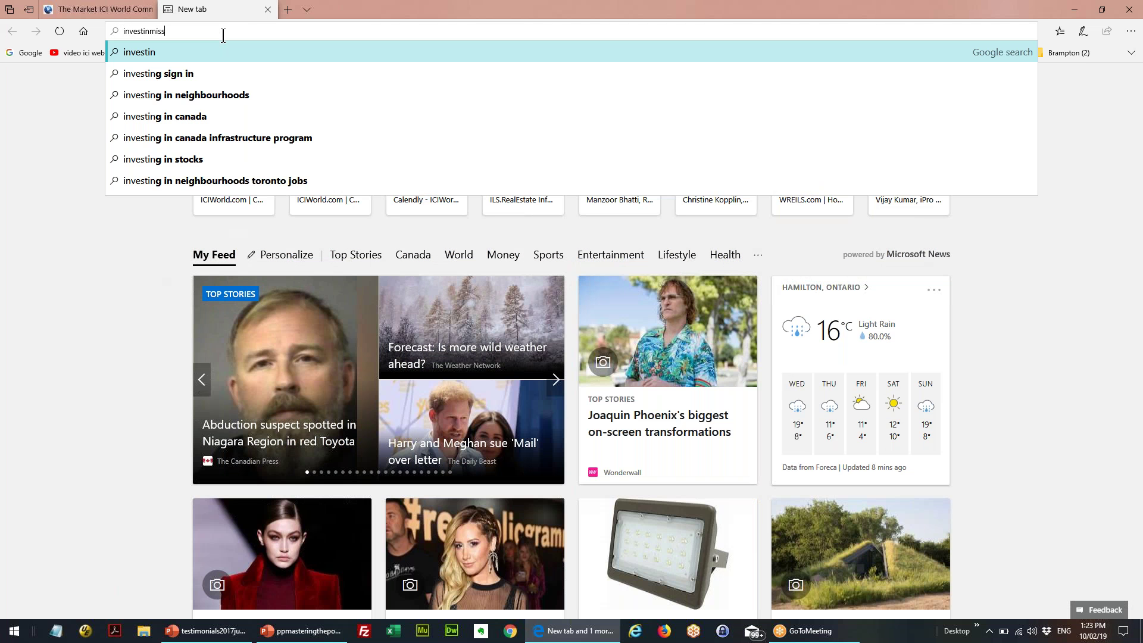
pyautogui.write('issauga.c')
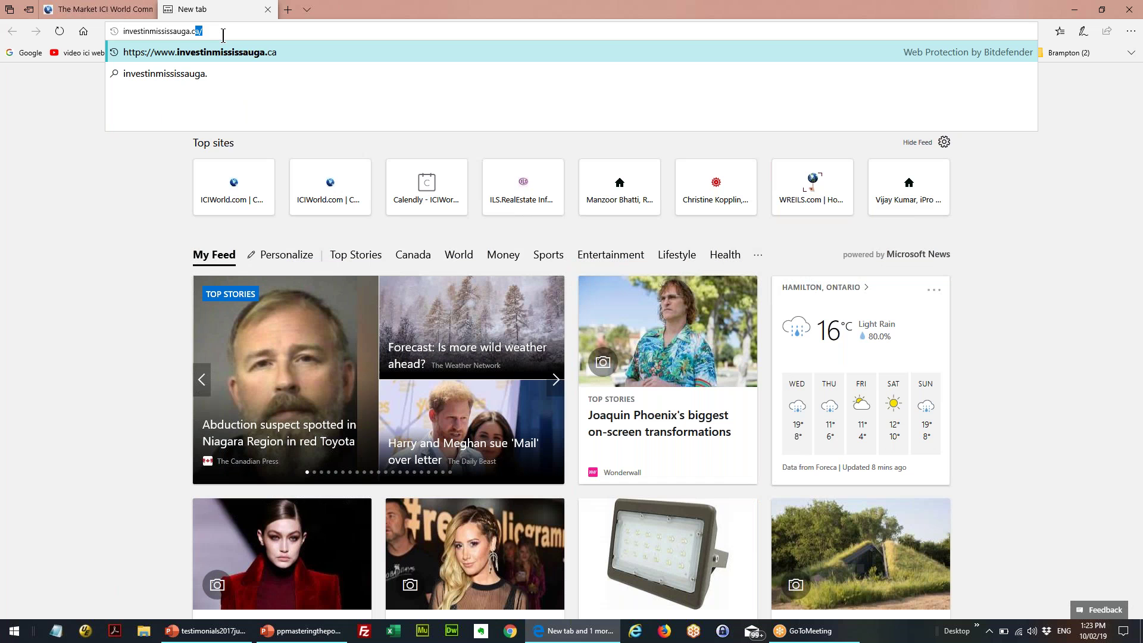
pyautogui.write('a')
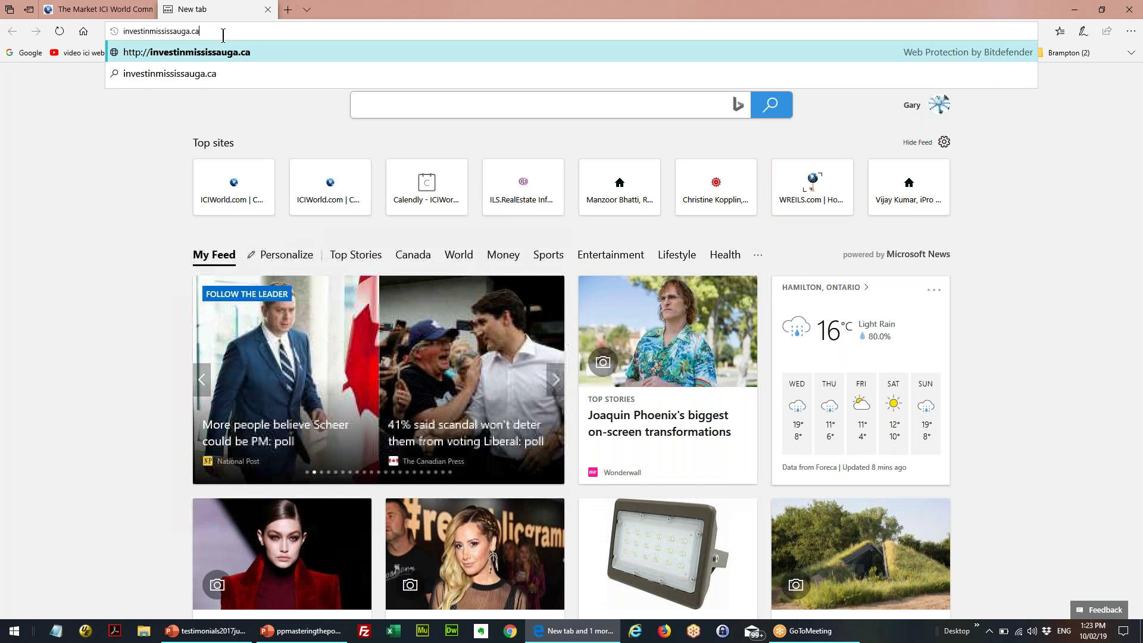
pyautogui.press('Return')
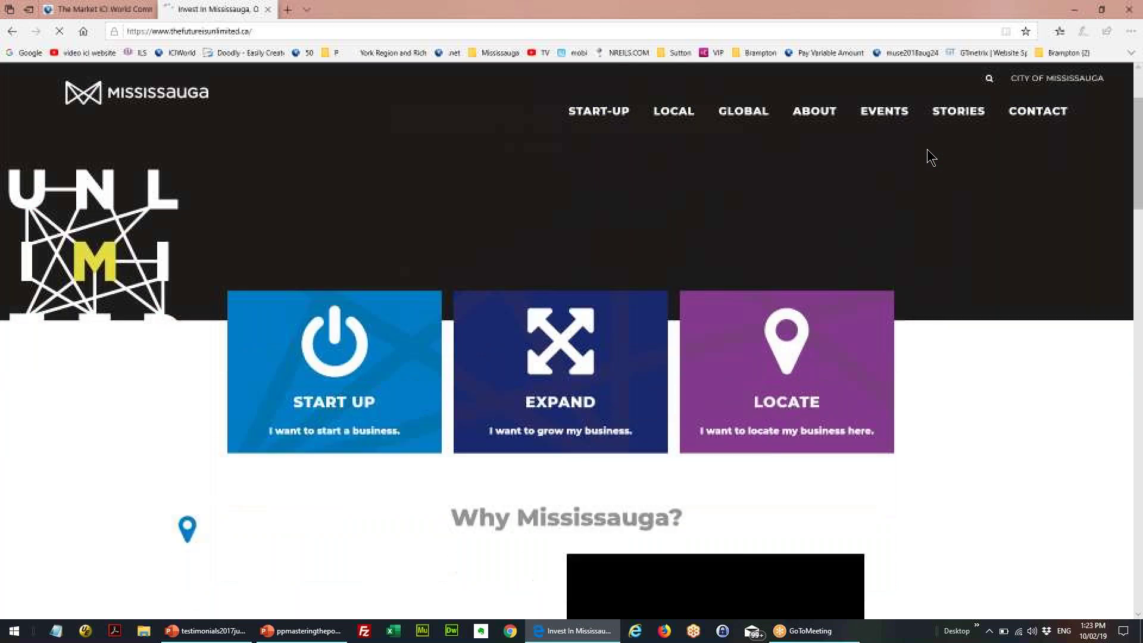
# Step: Look through the Mississauga homepage sections and play the video "The Future is Unlimited in Mississauga" in full screen
pyautogui.scroll(-9, 928, 156)
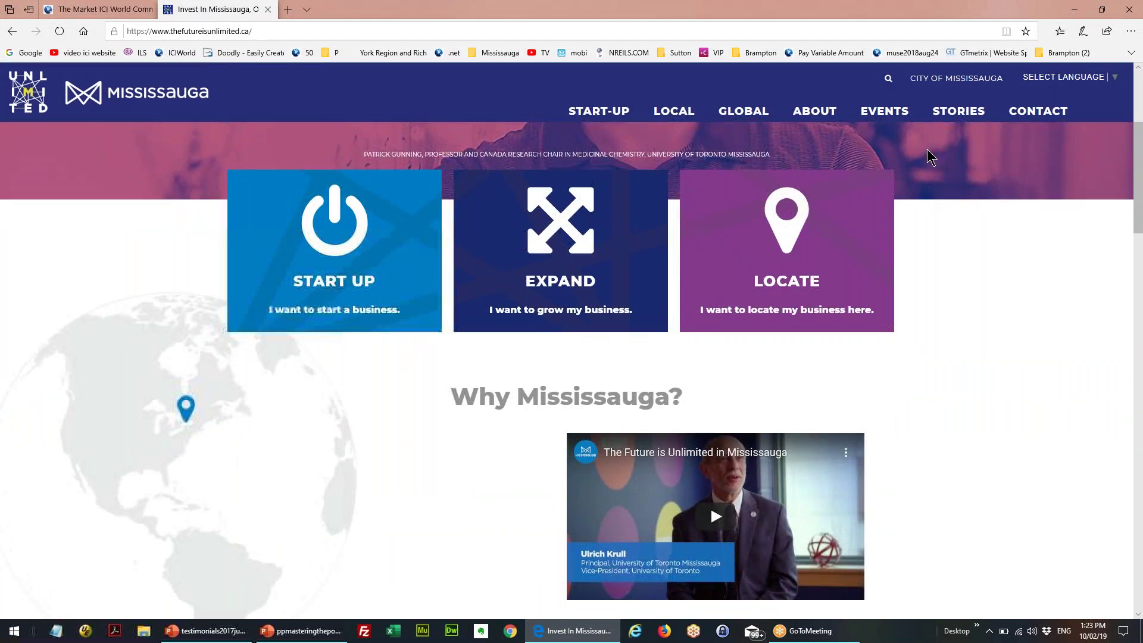
pyautogui.scroll(-4, 927, 158)
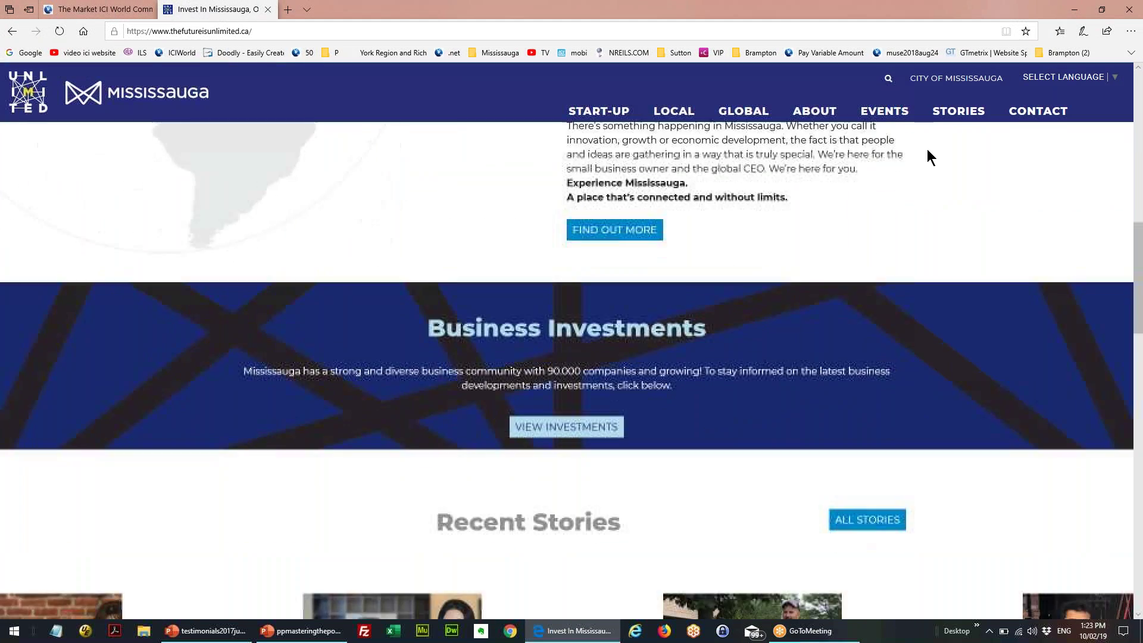
pyautogui.scroll(-10, 928, 150)
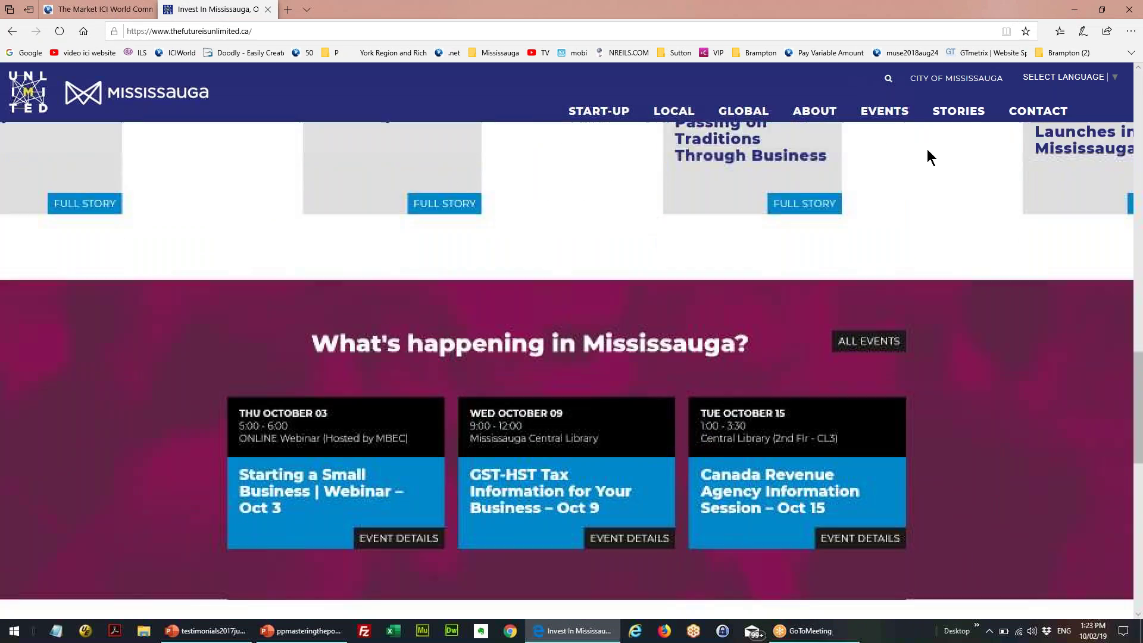
pyautogui.scroll(14, 927, 149)
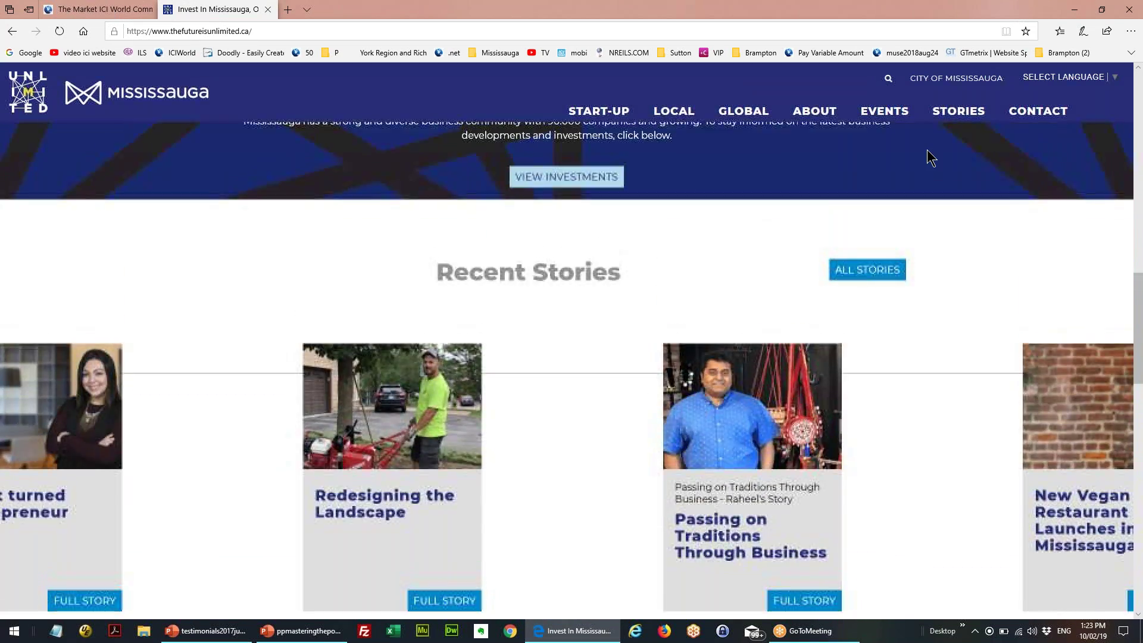
pyautogui.scroll(1, 895, 133)
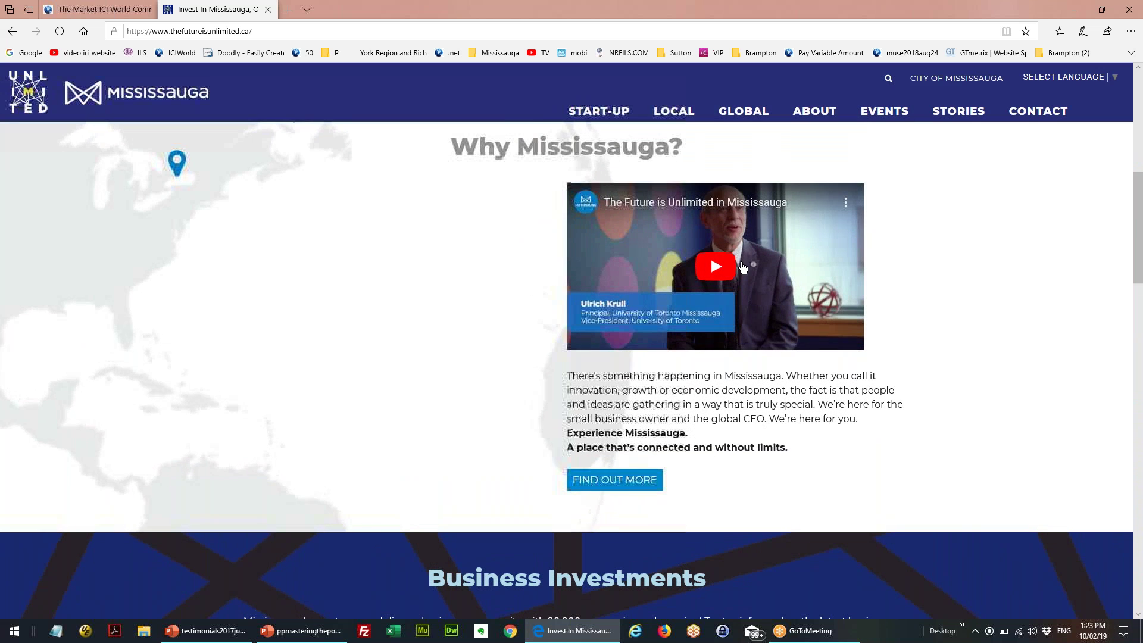
pyautogui.click(718, 268)
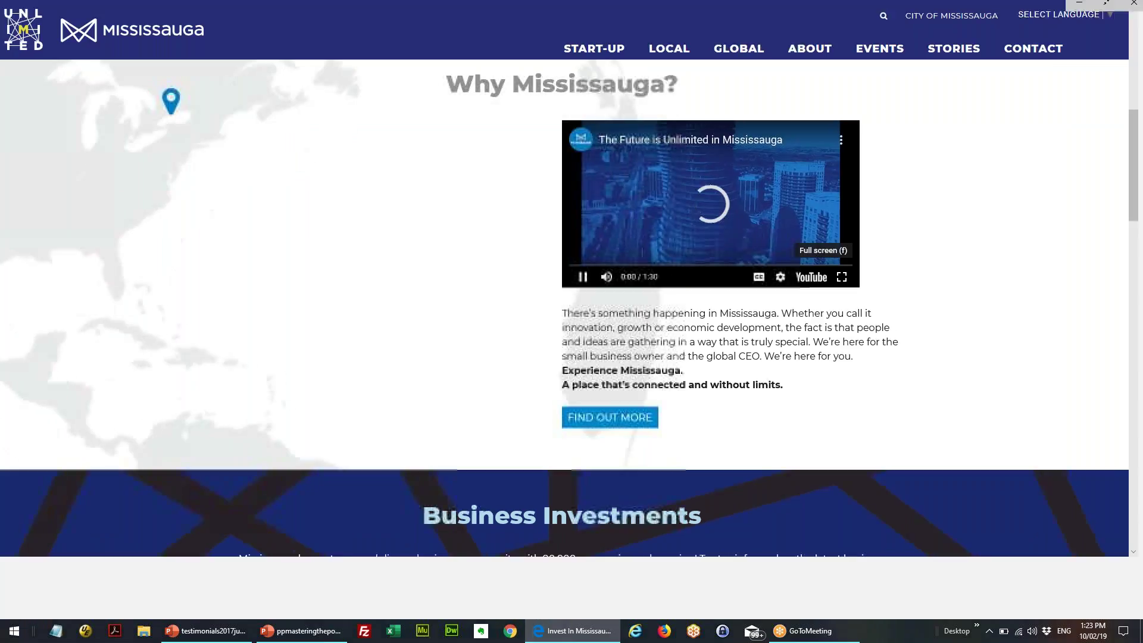
pyautogui.click(848, 340)
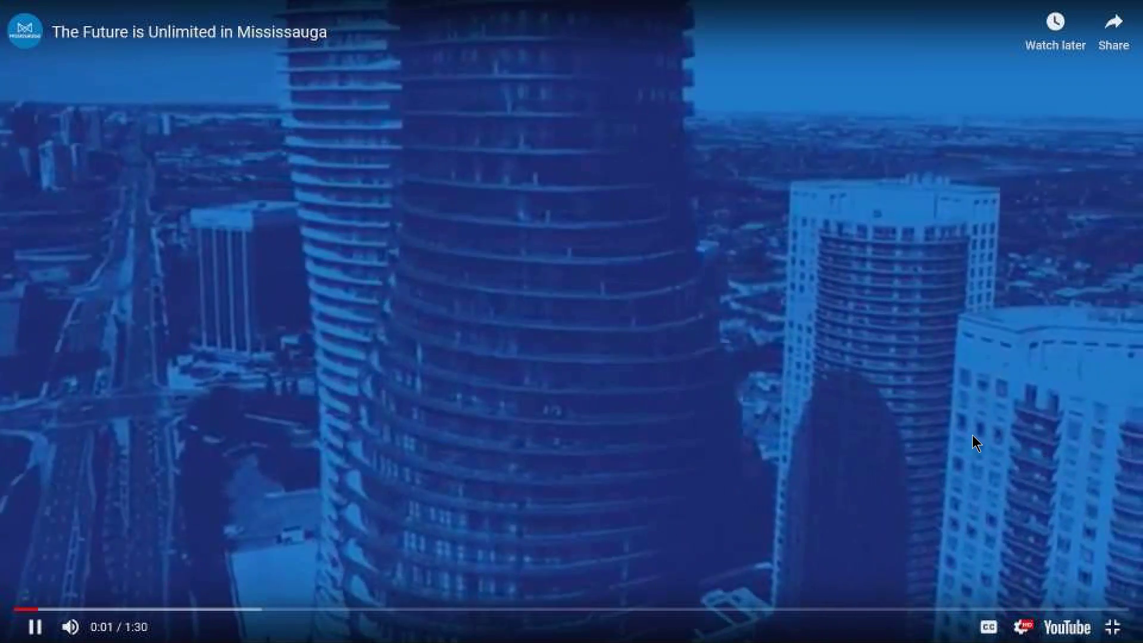